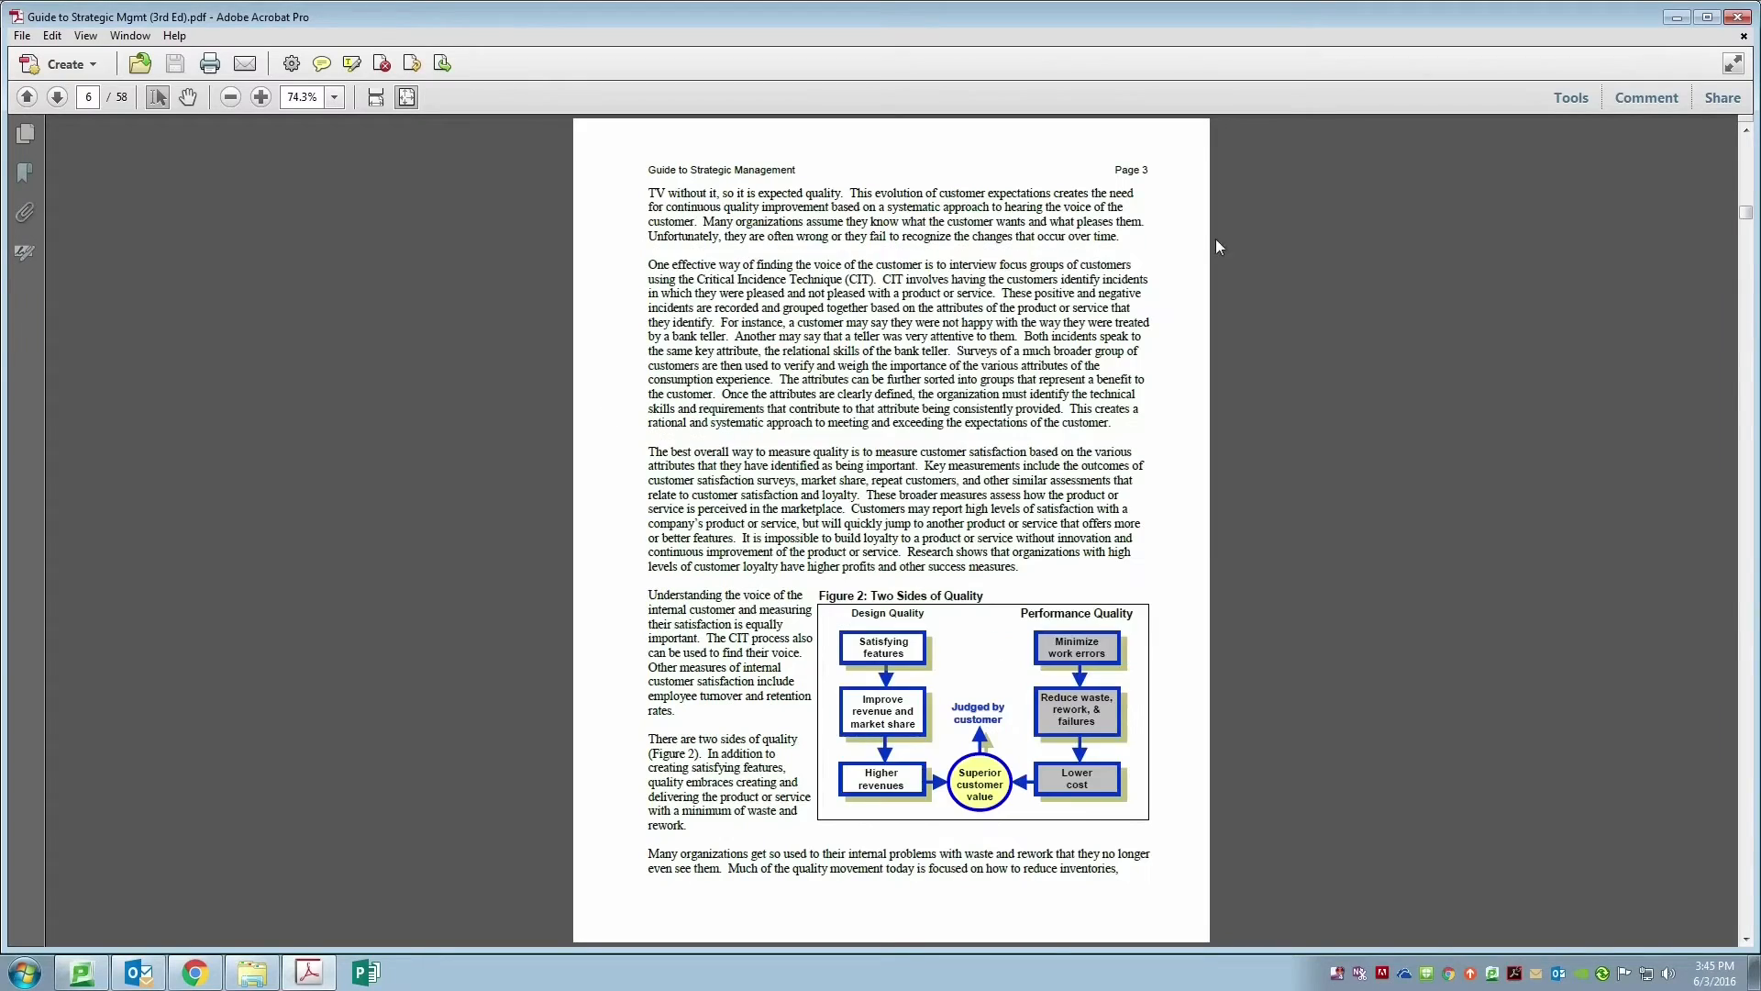
- Look through the guide's pages to locate where Chapter 1 starts and ends and where Chapter 2 begins
scroll(1114, 177, down, 2)
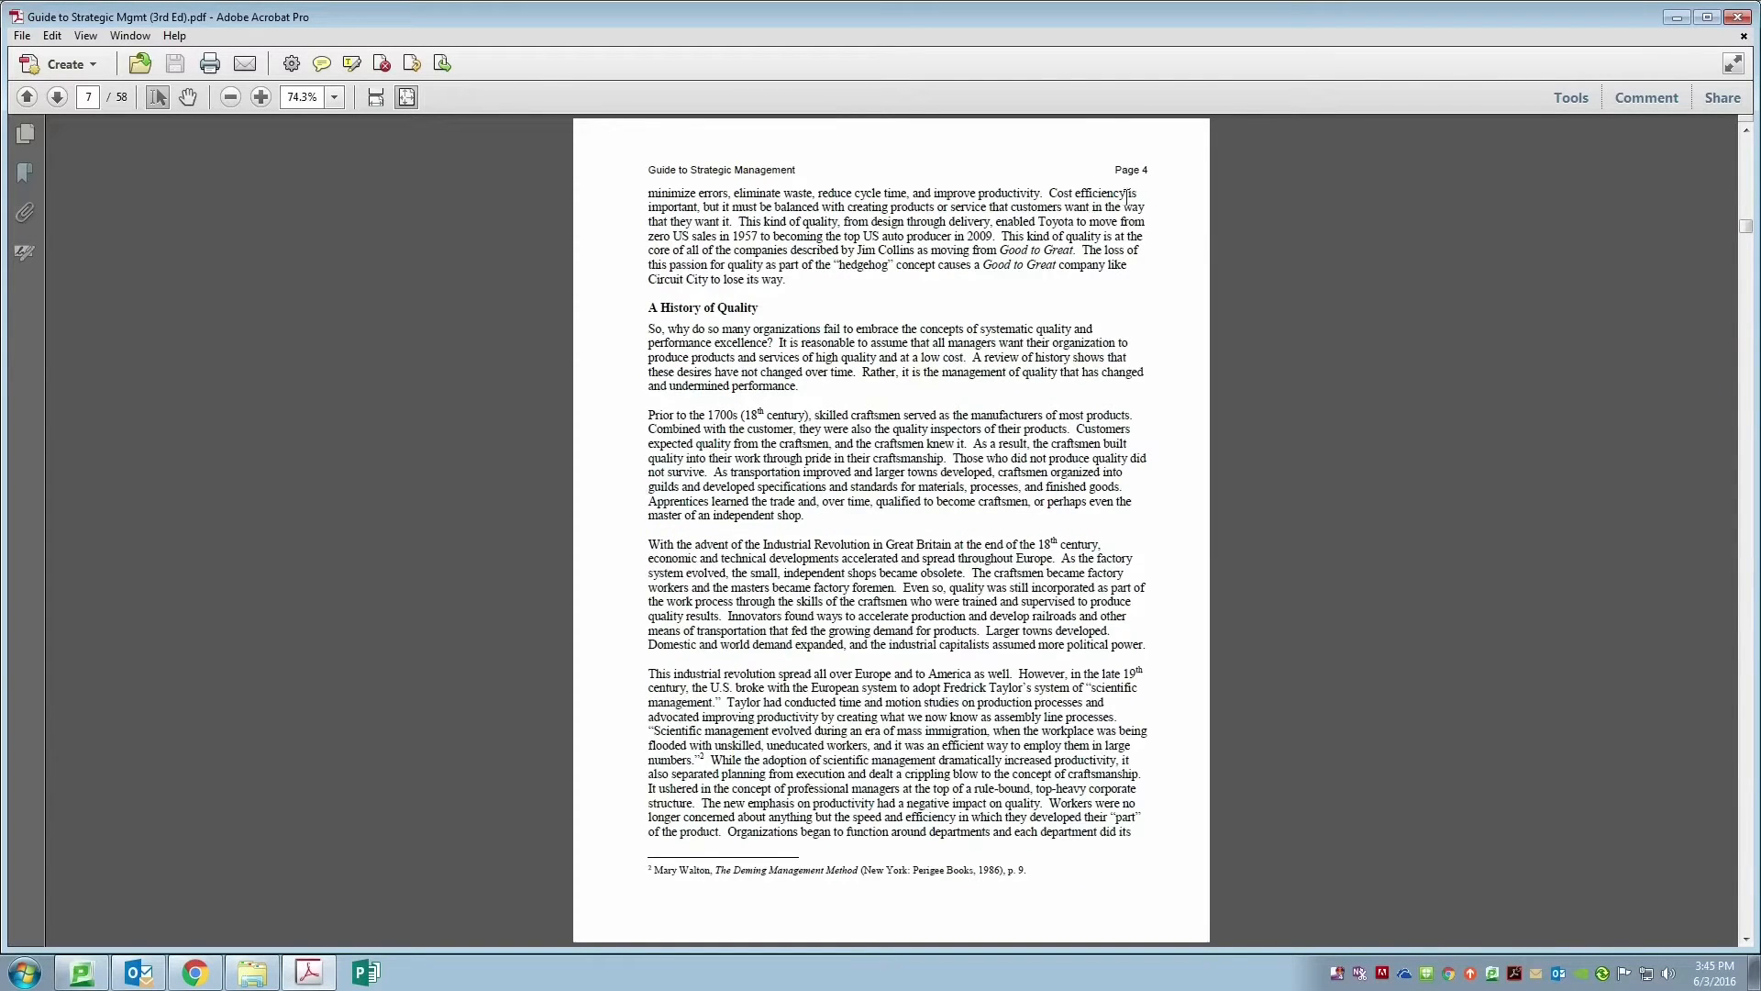
scroll(1128, 194, down, 8)
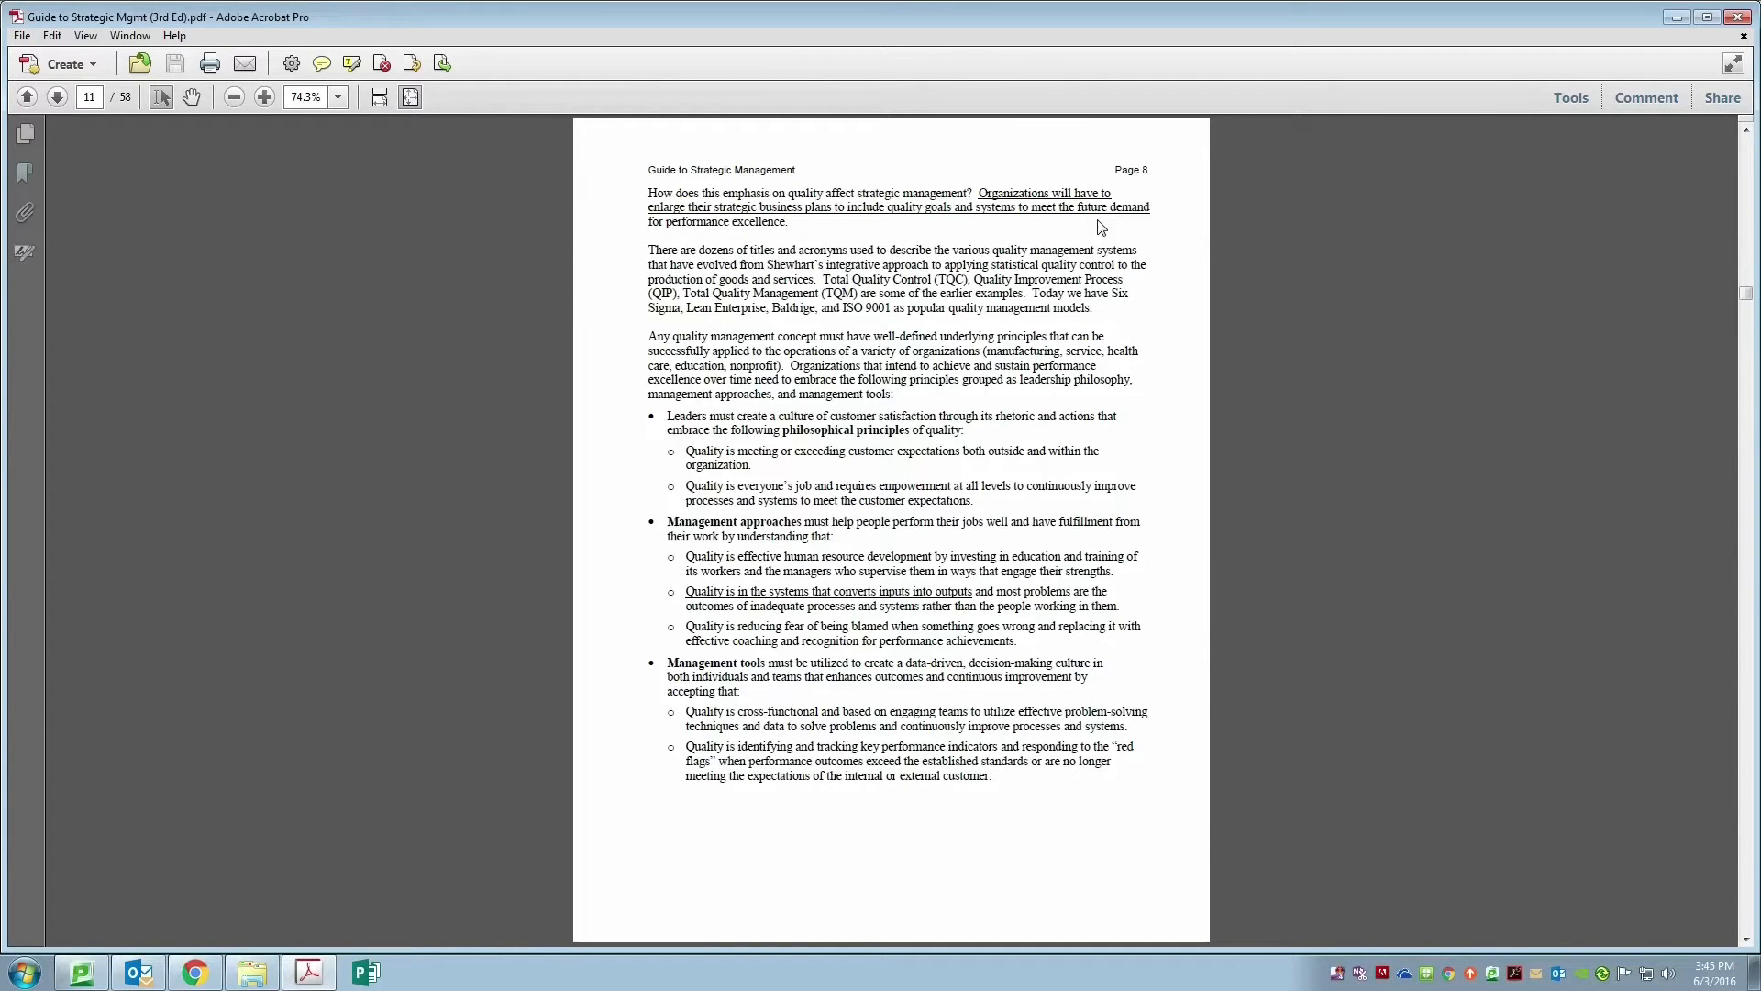
scroll(1055, 211, down, 6)
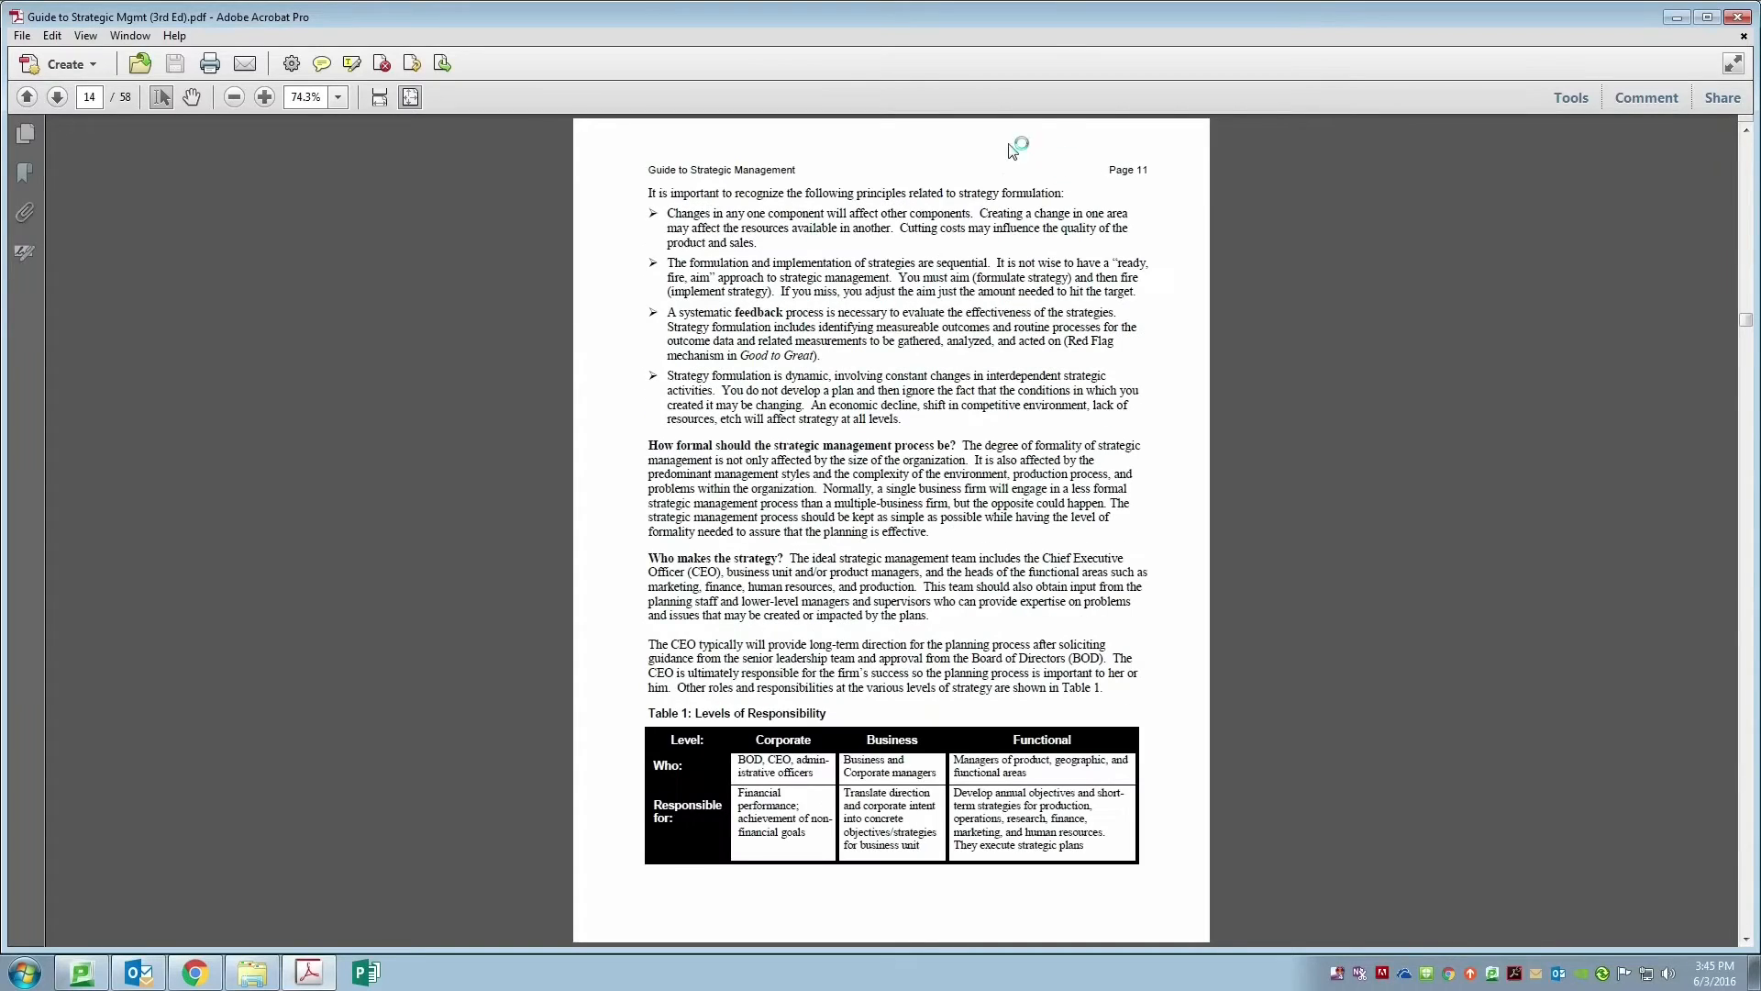
scroll(789, 302, up, 10)
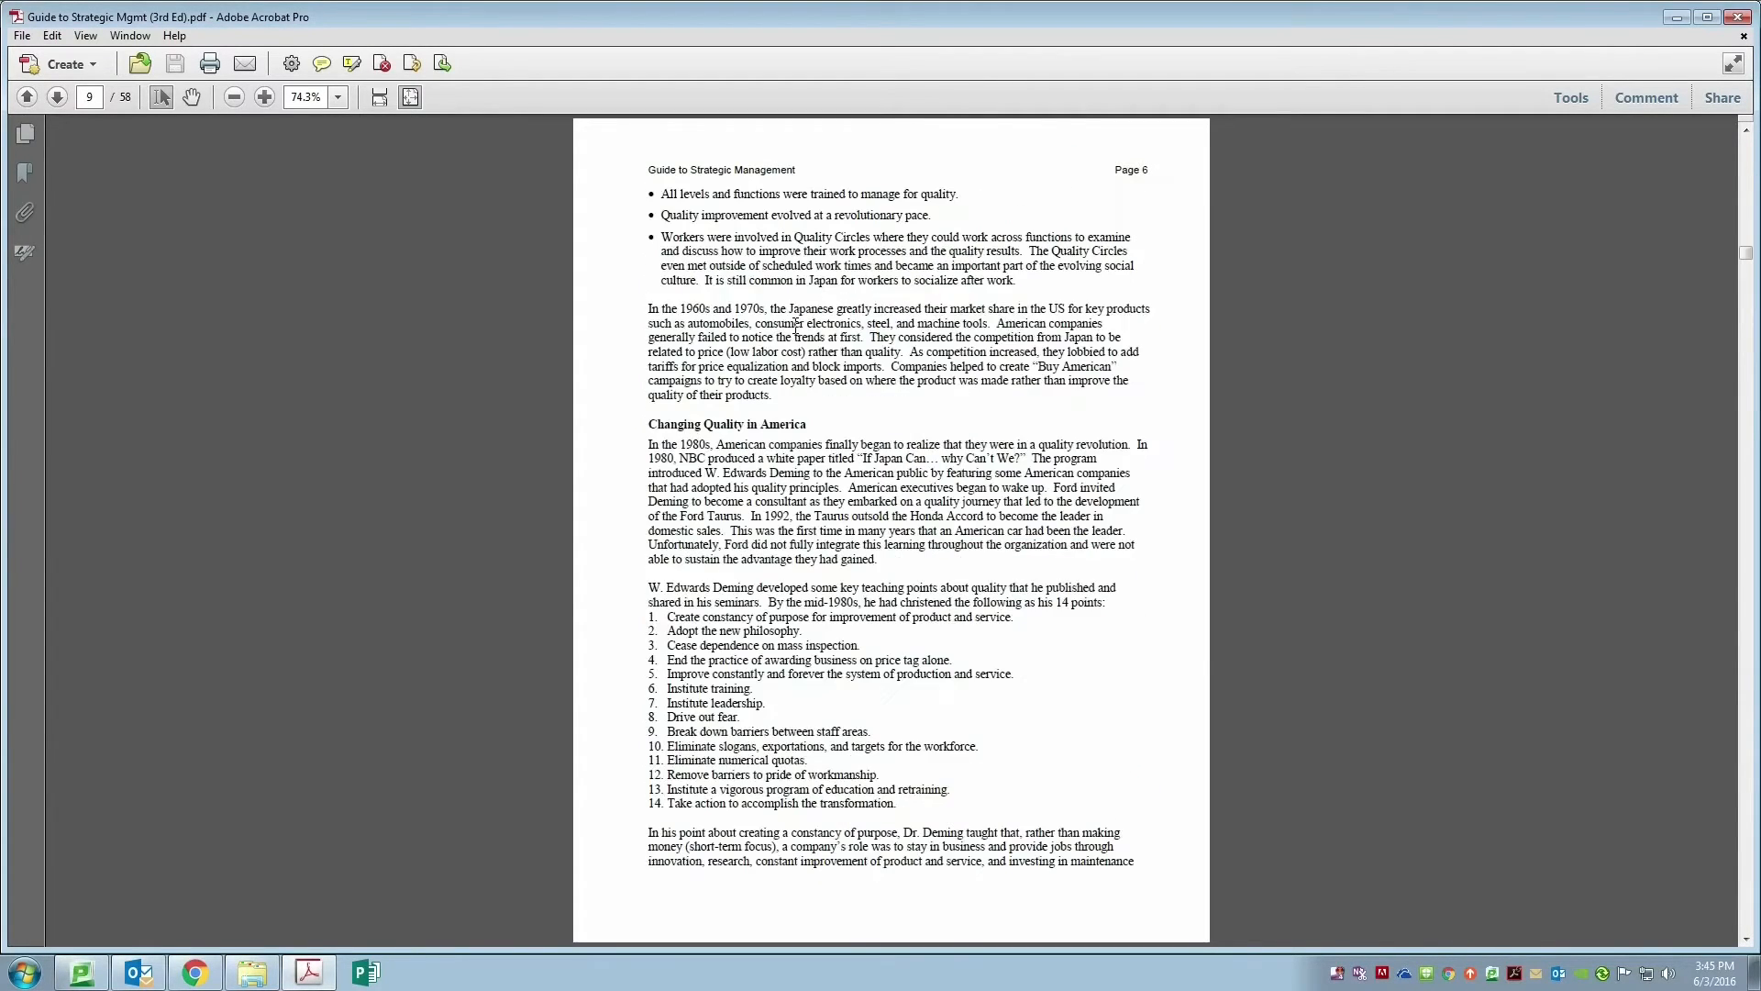
scroll(795, 323, up, 15)
scroll(794, 331, down, 8)
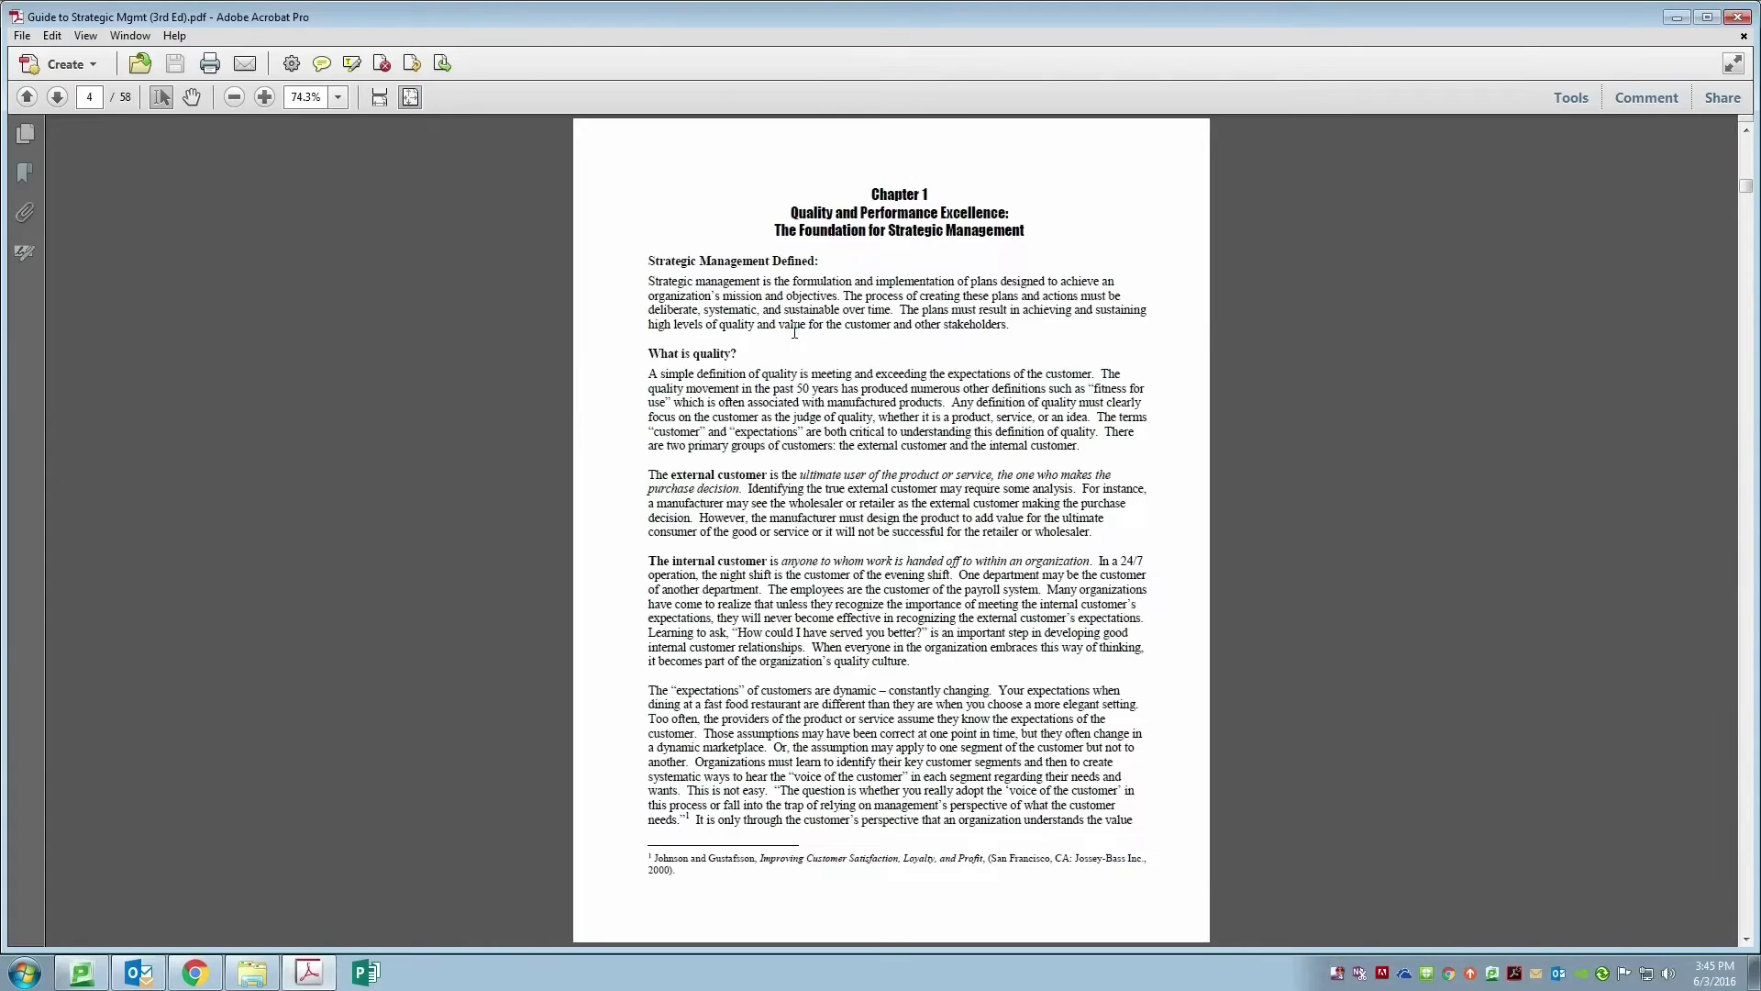
scroll(925, 271, up, 2)
- Start a new header and footer with page 4 as the preview page and insert the page number in the center footer
click(1572, 98)
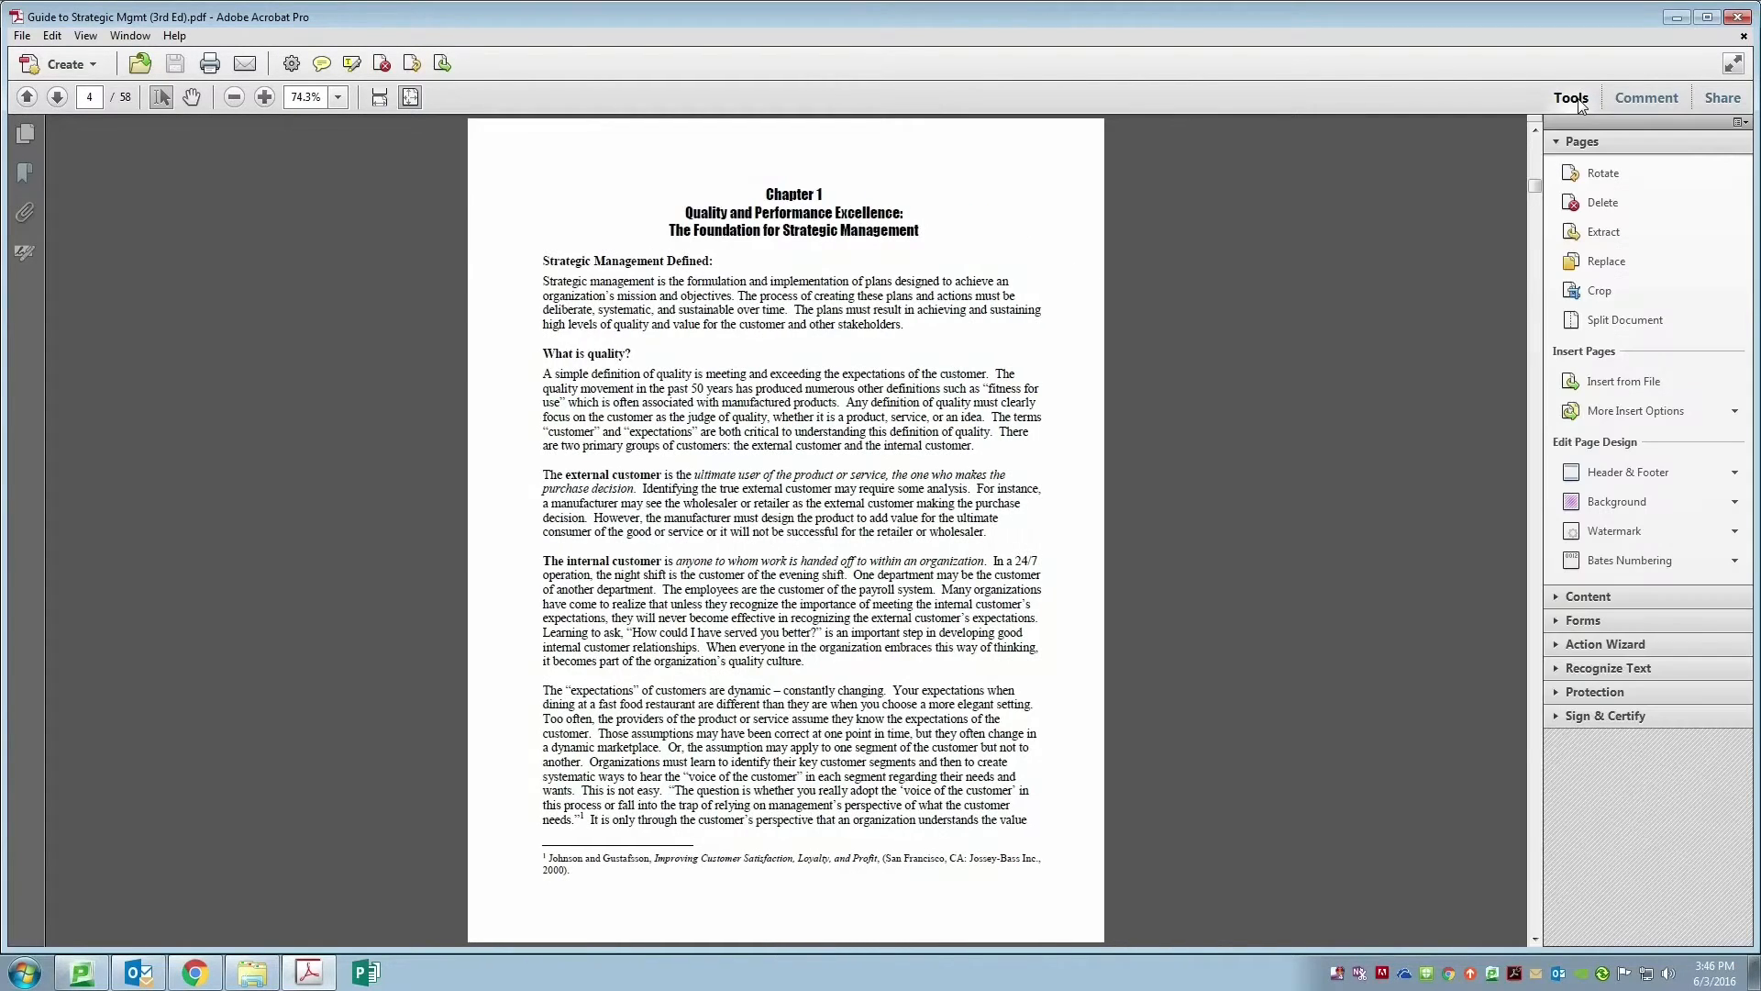
click(1662, 477)
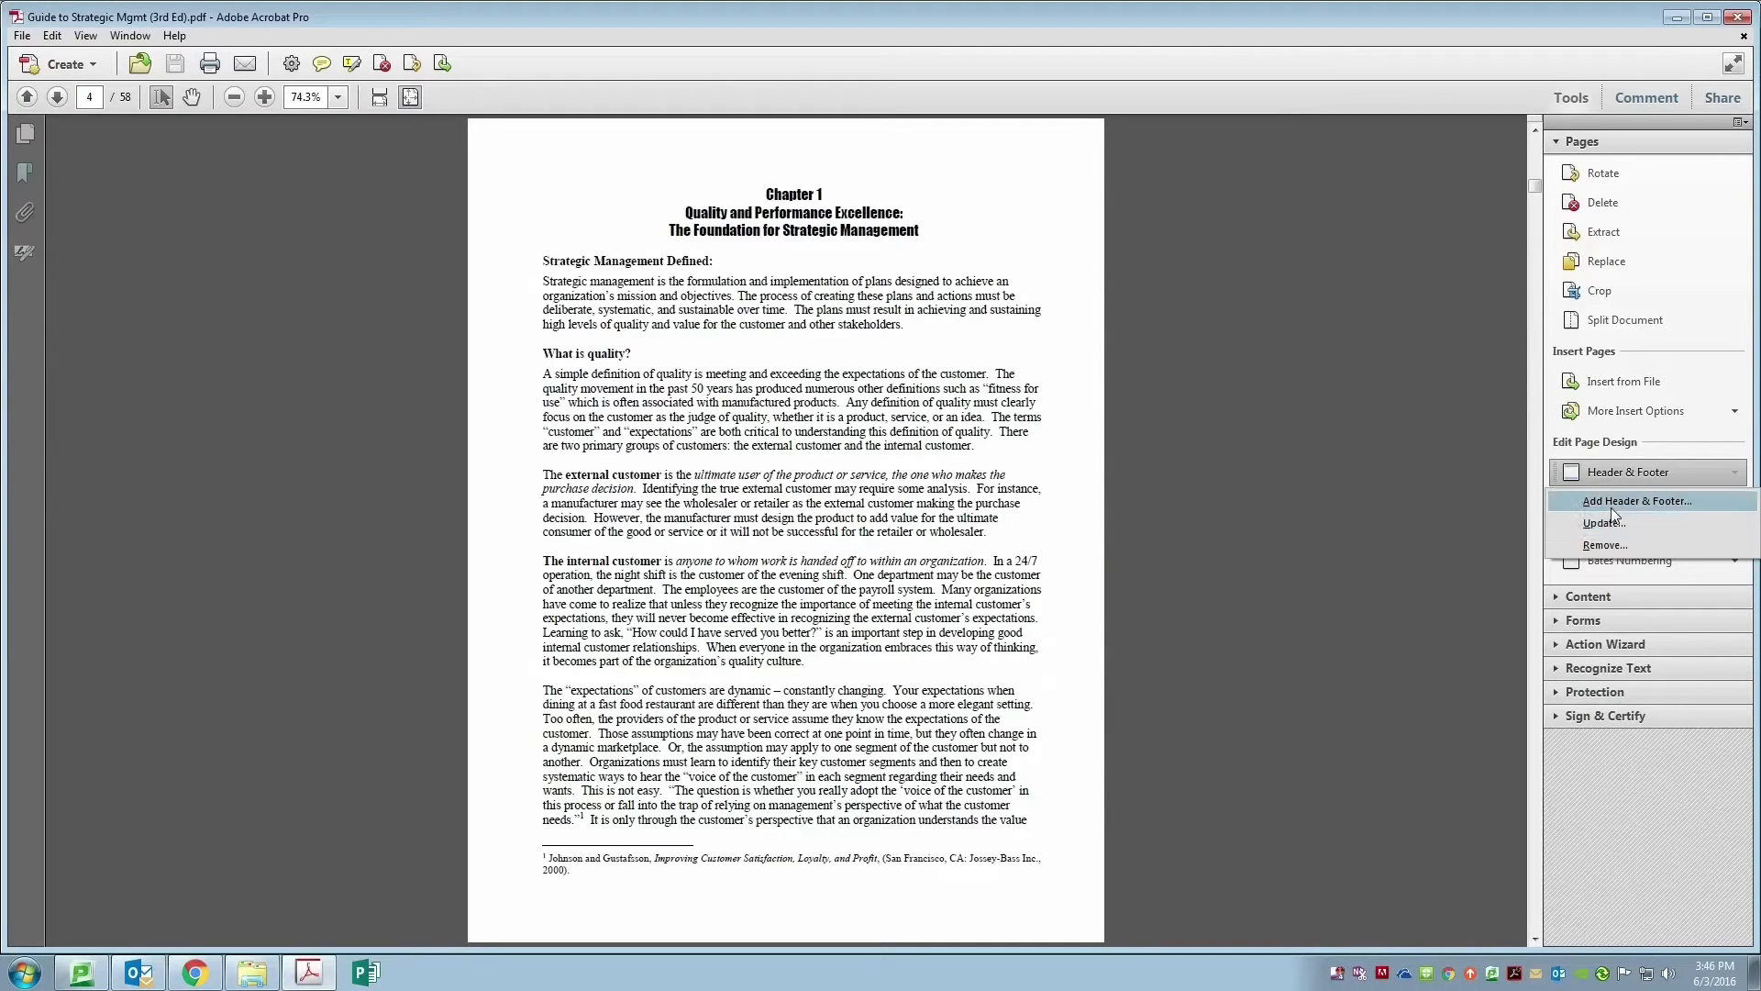
click(1615, 503)
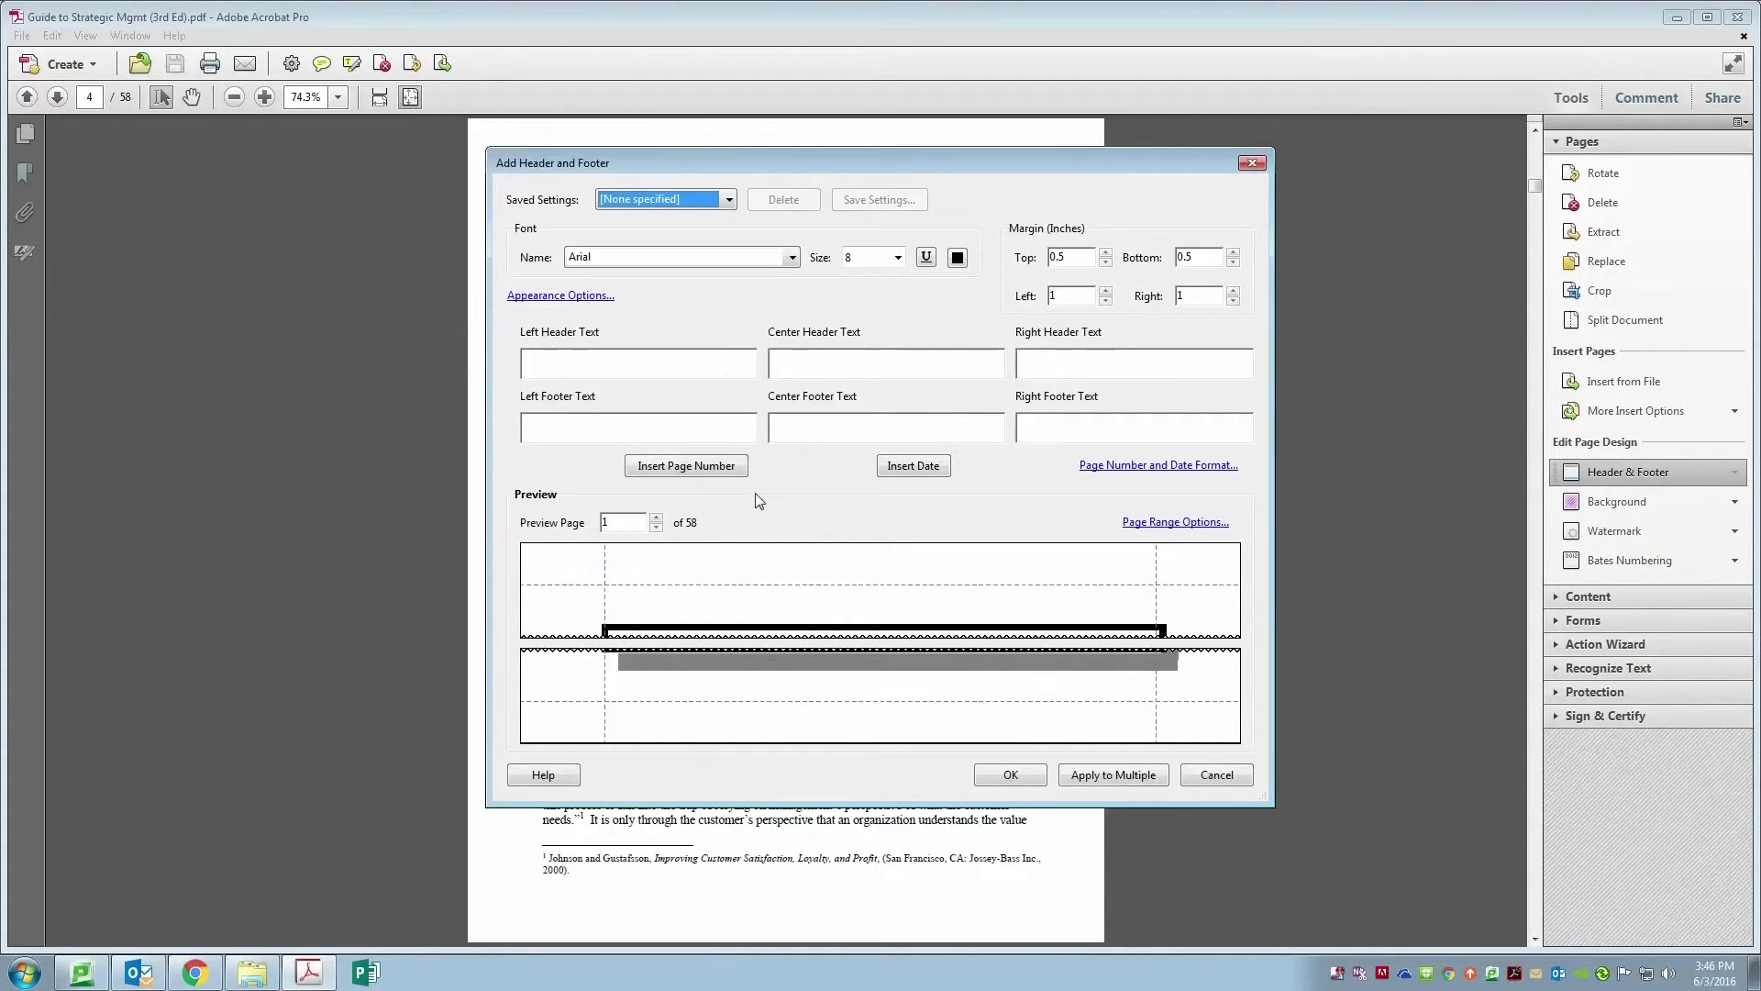
click(616, 523)
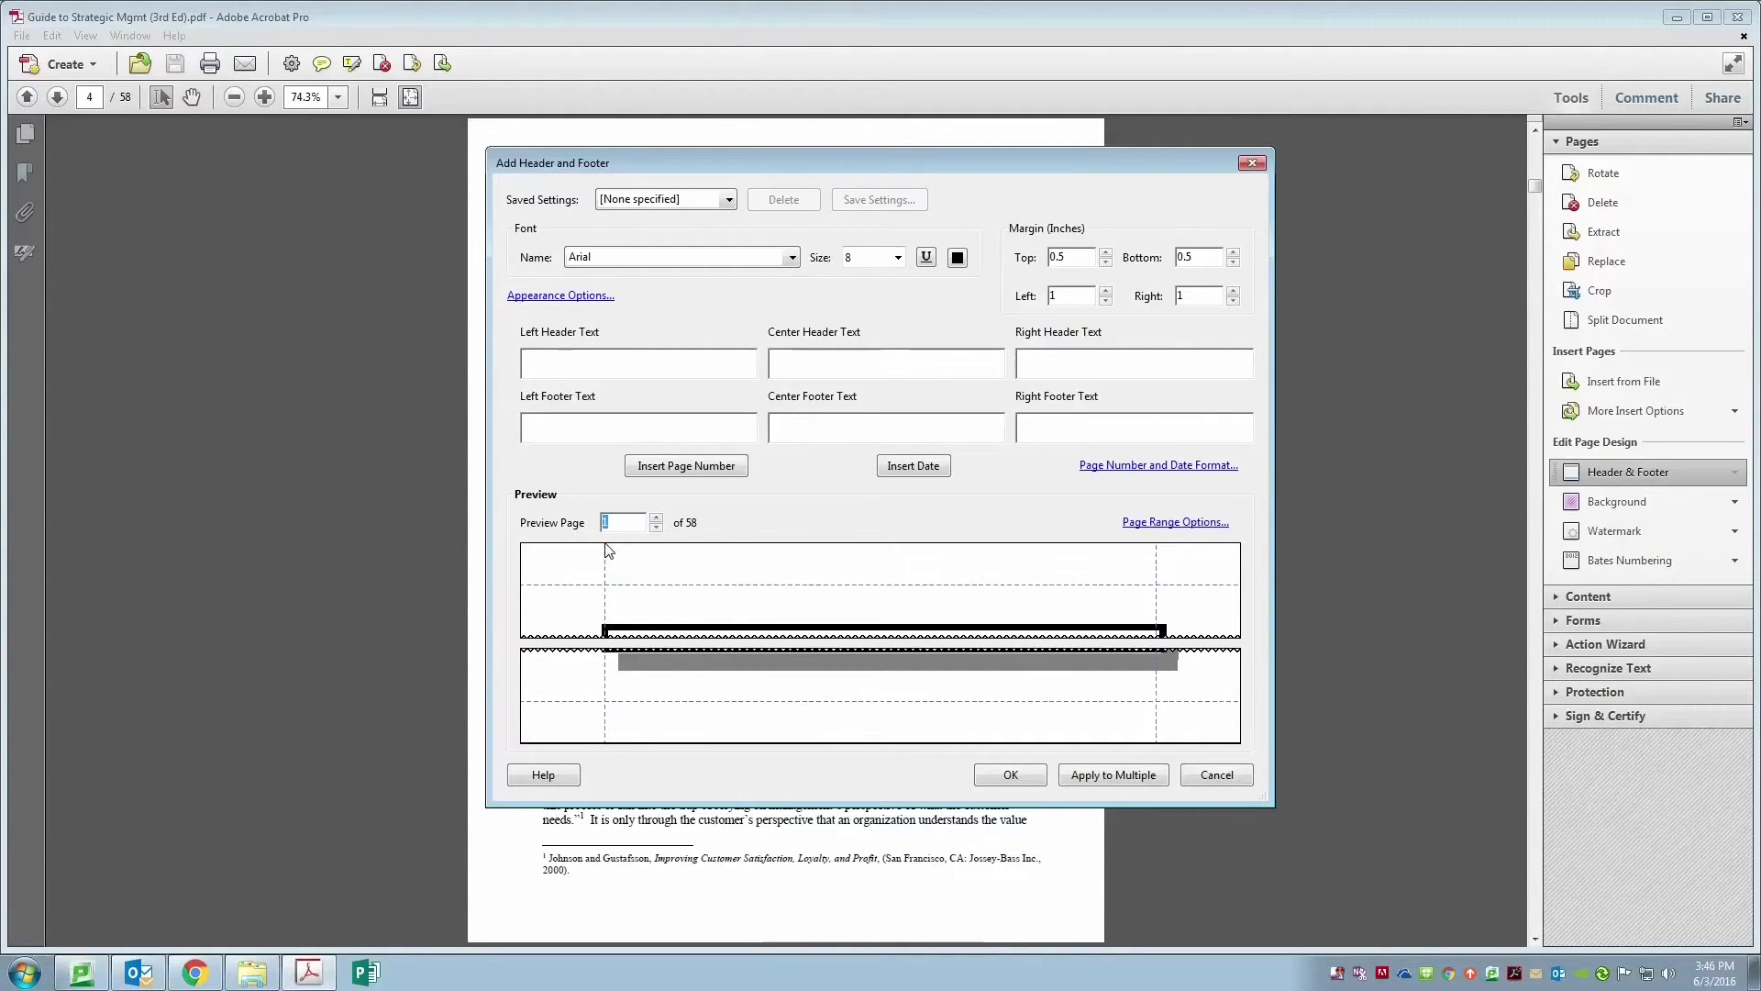
text(4)
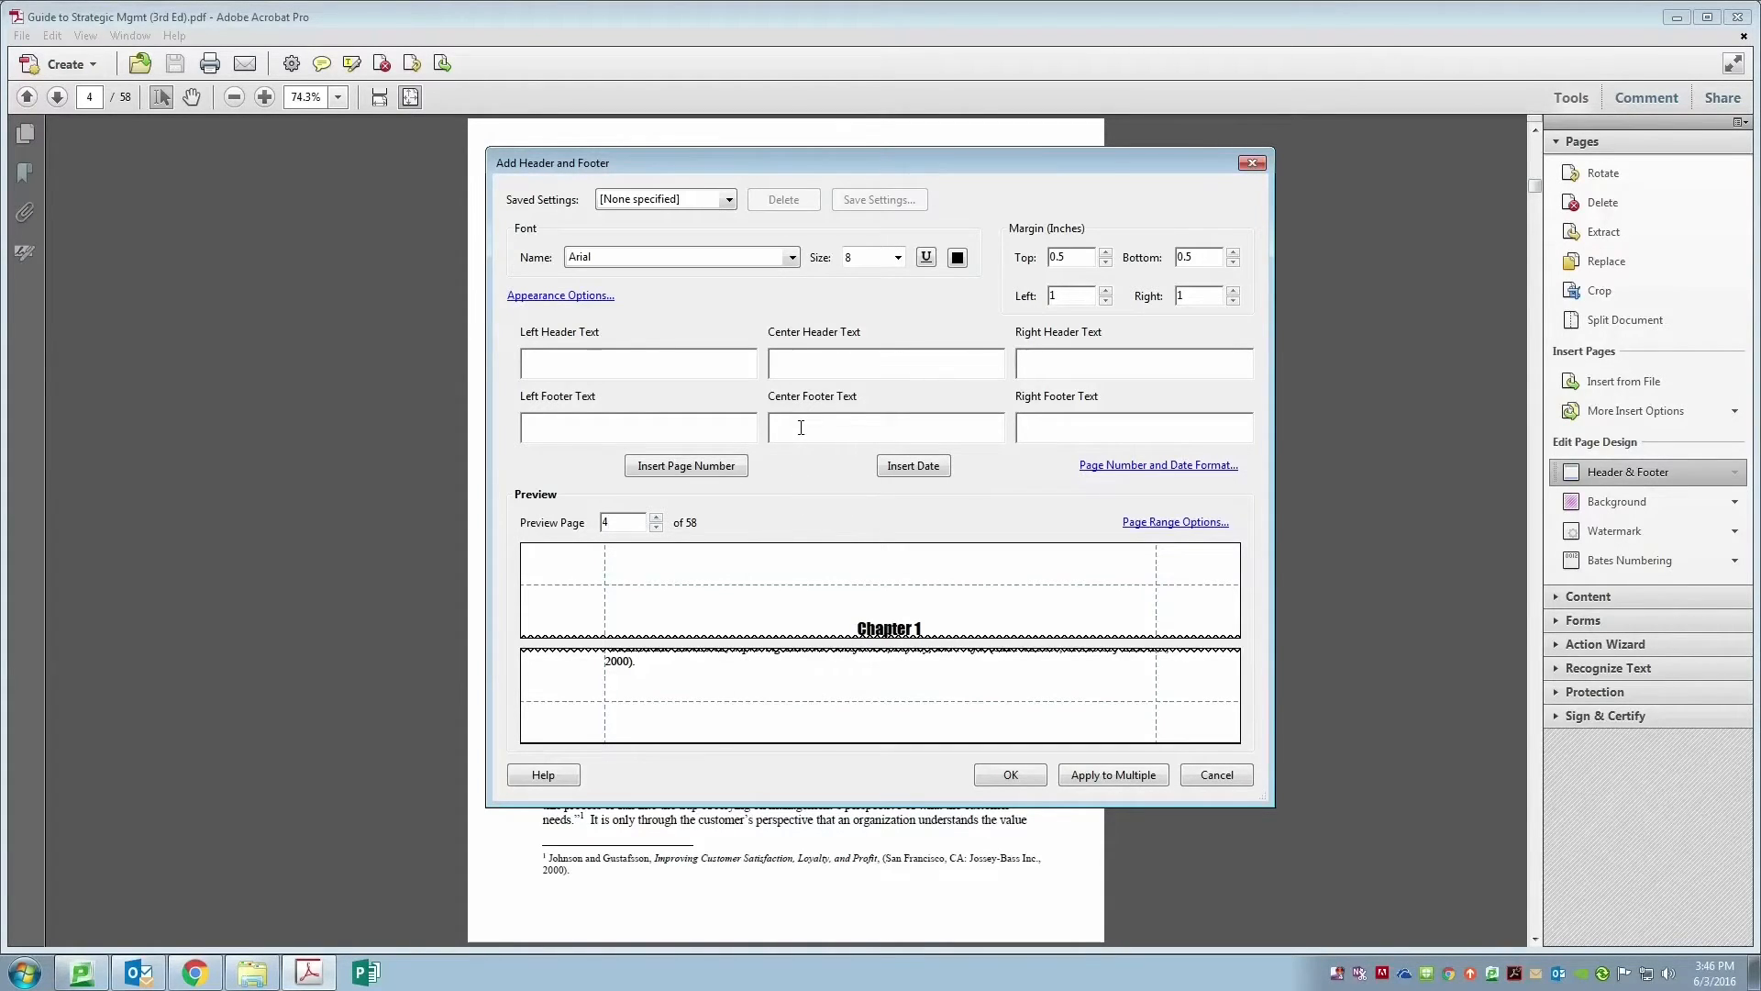
click(703, 467)
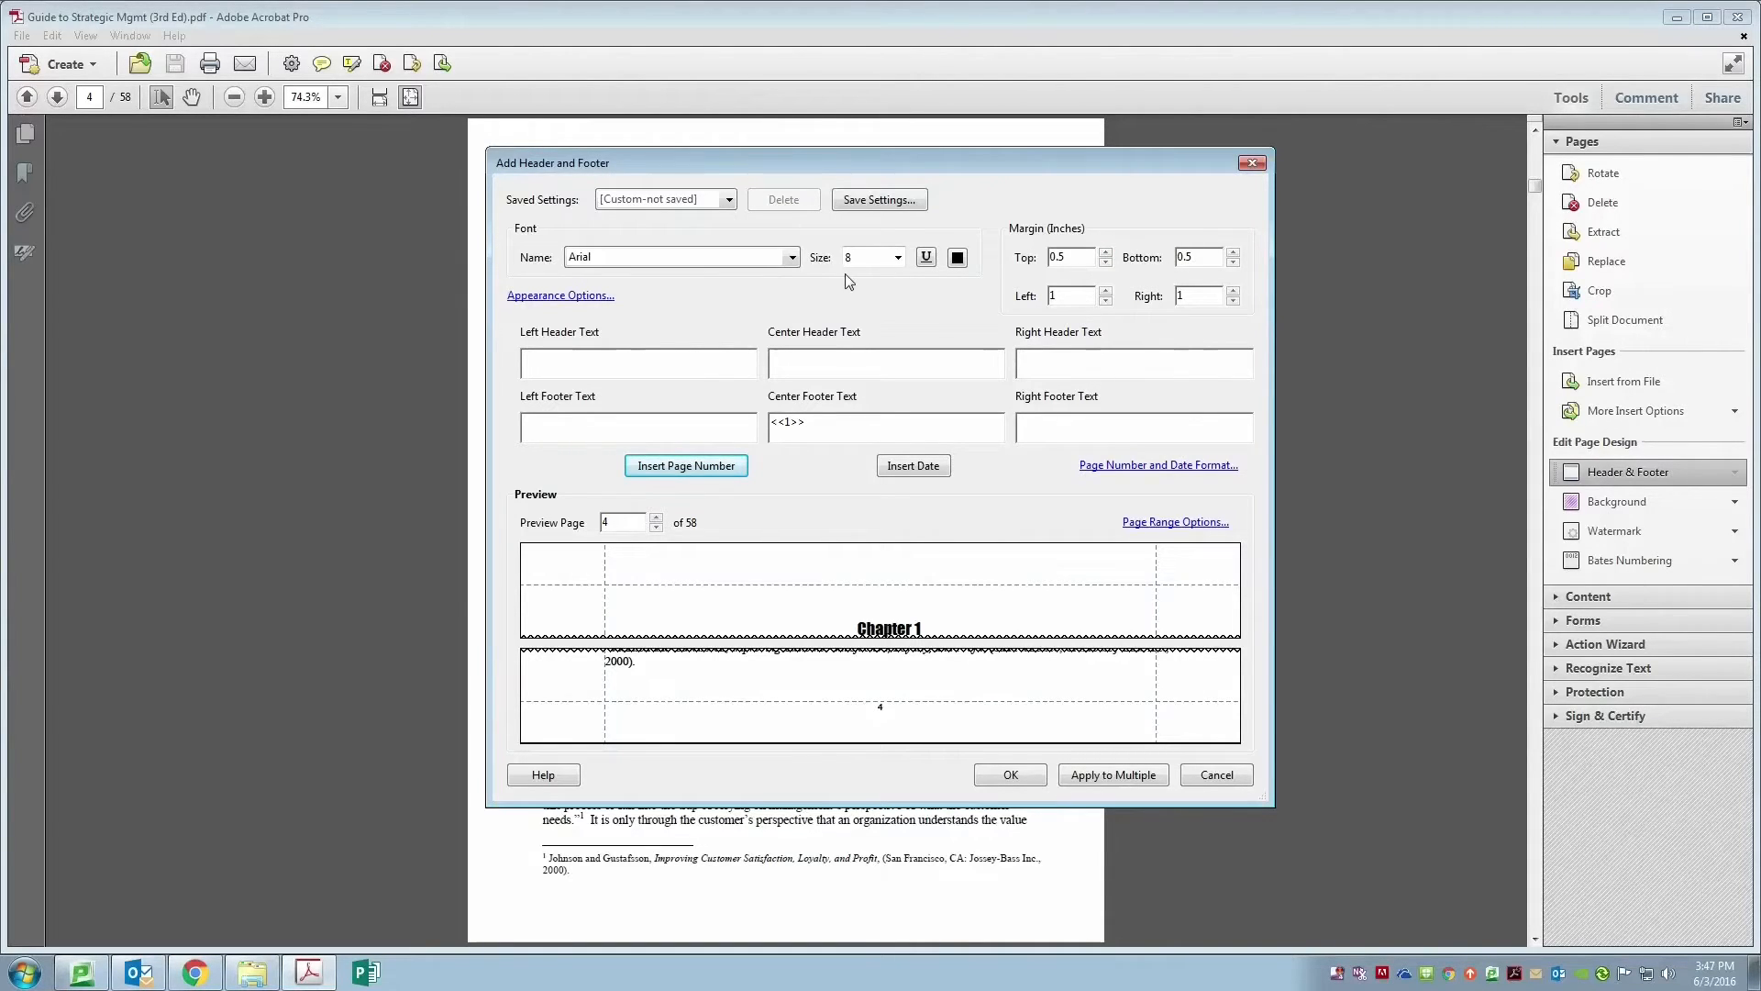
- Set the footer's font to Times New Roman, size 12
click(792, 257)
click(704, 256)
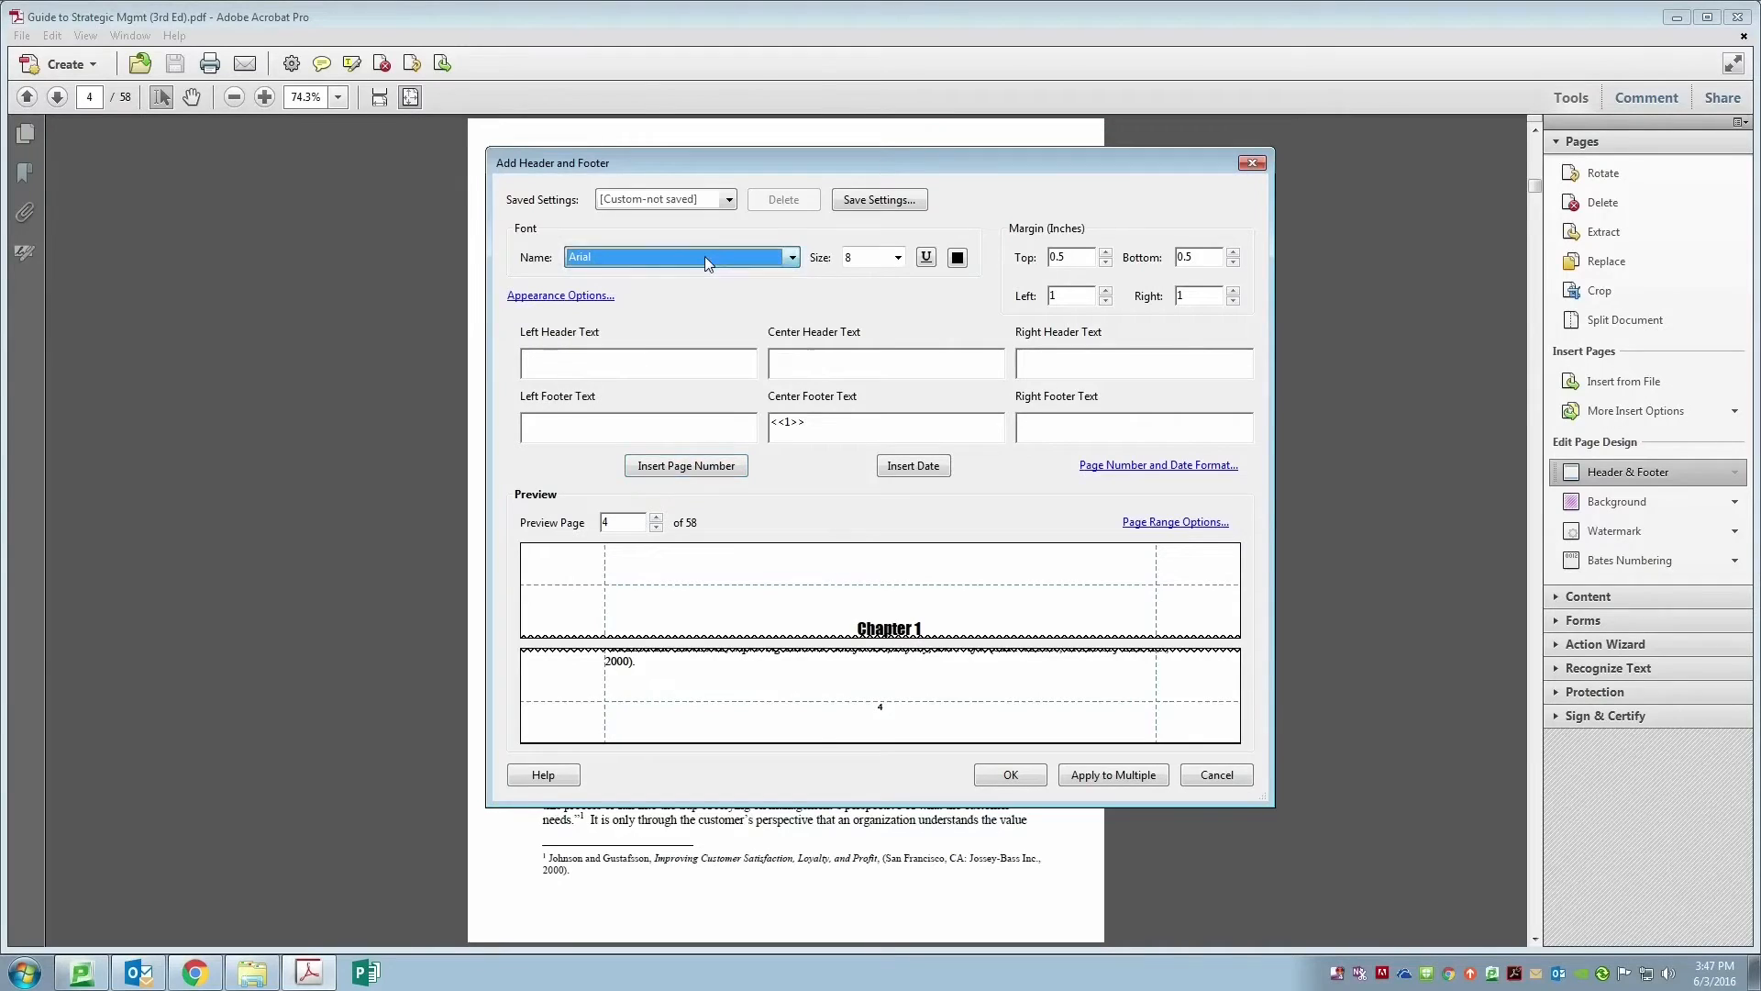
key(t)
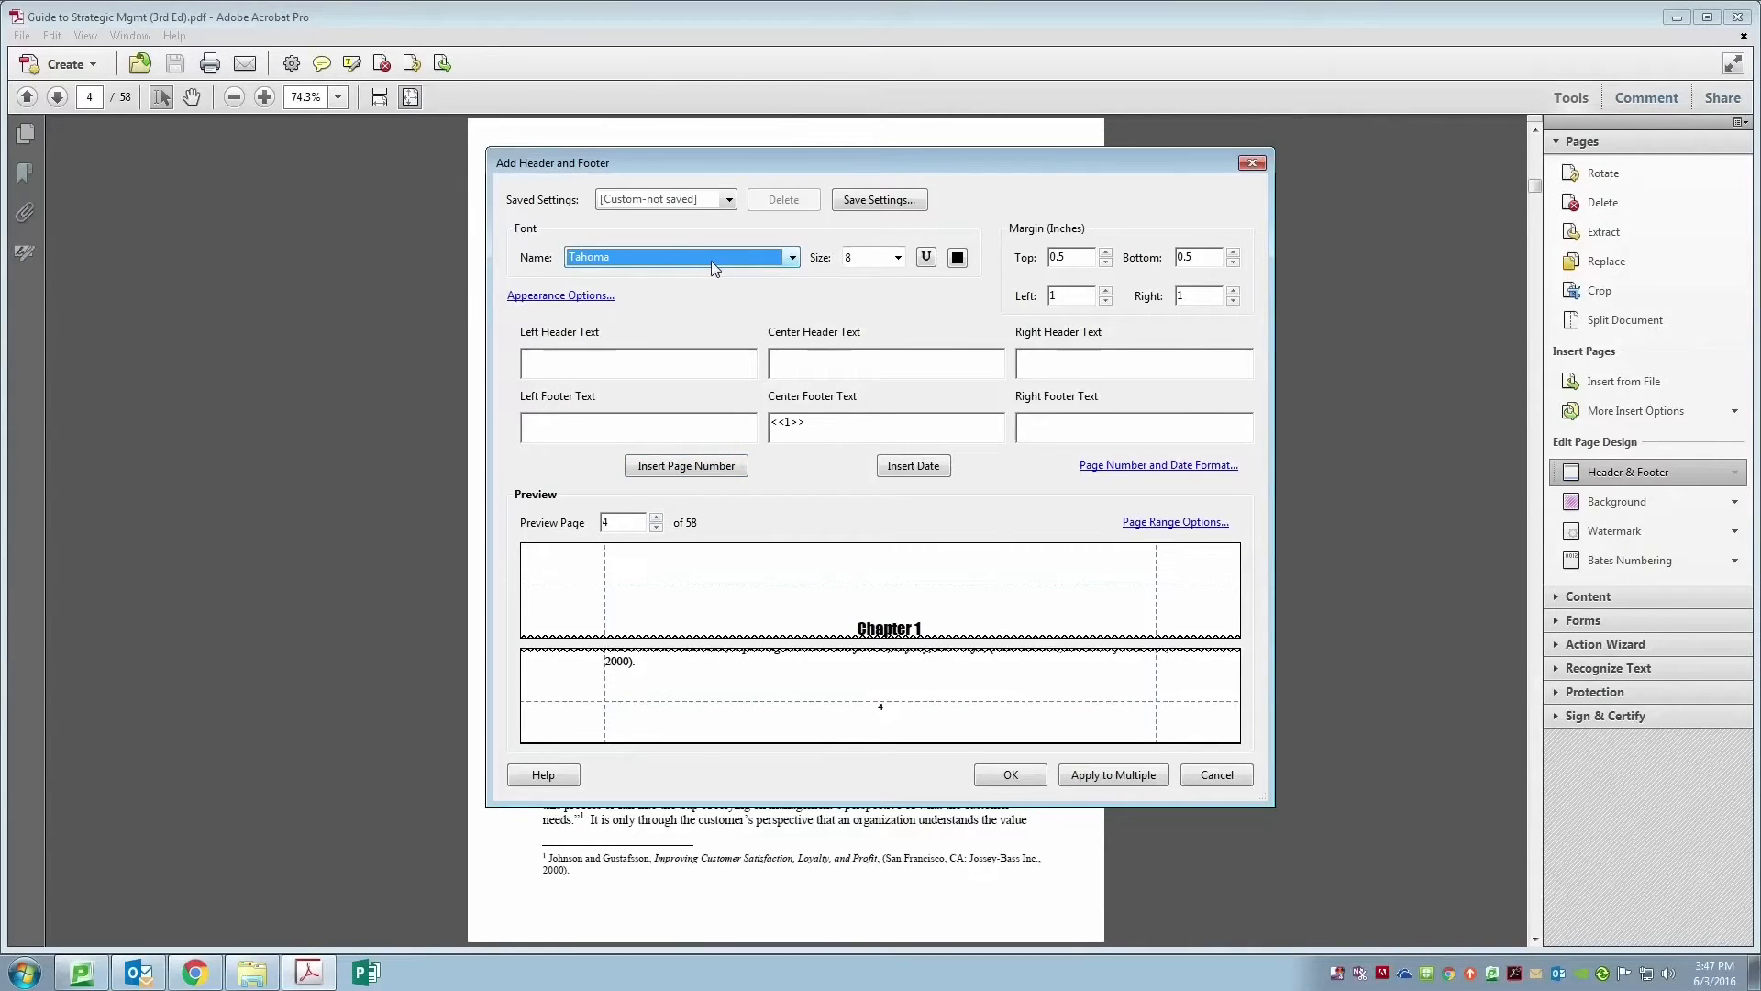
key(t)
key(t)
key(t)
key(t)
key(t)
key(t)
click(898, 257)
click(871, 344)
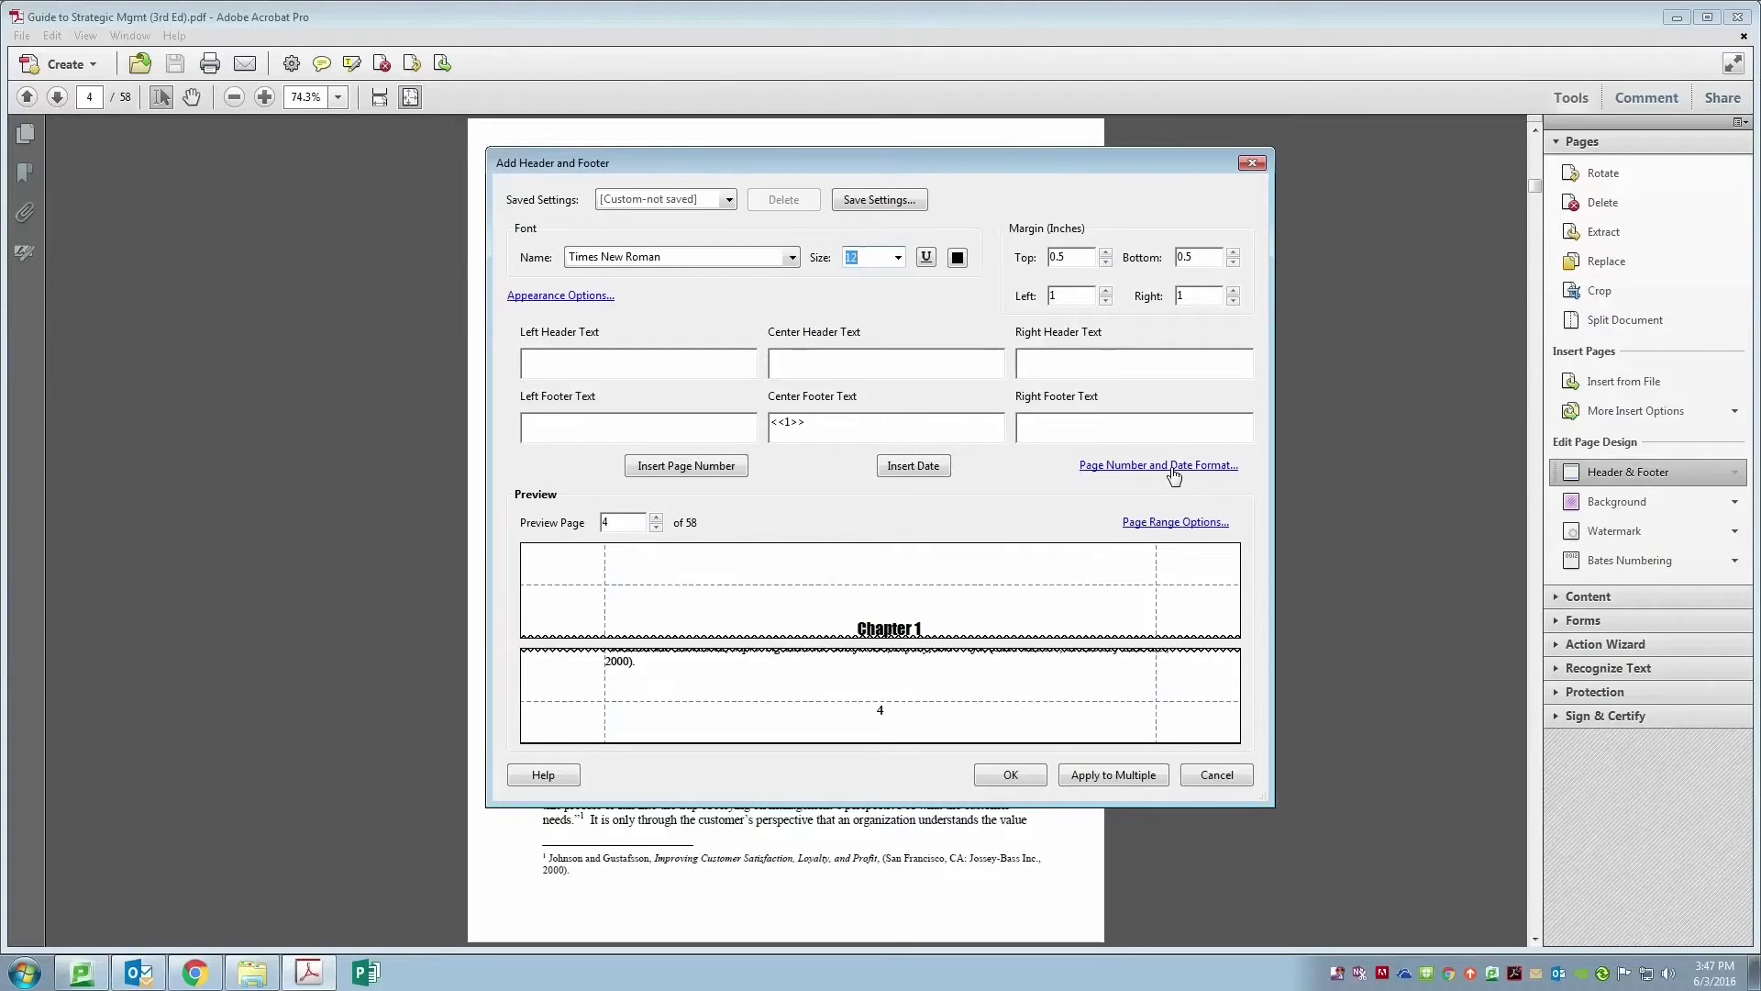
- Limit the footer's page range to pages 4 to 11
click(1163, 525)
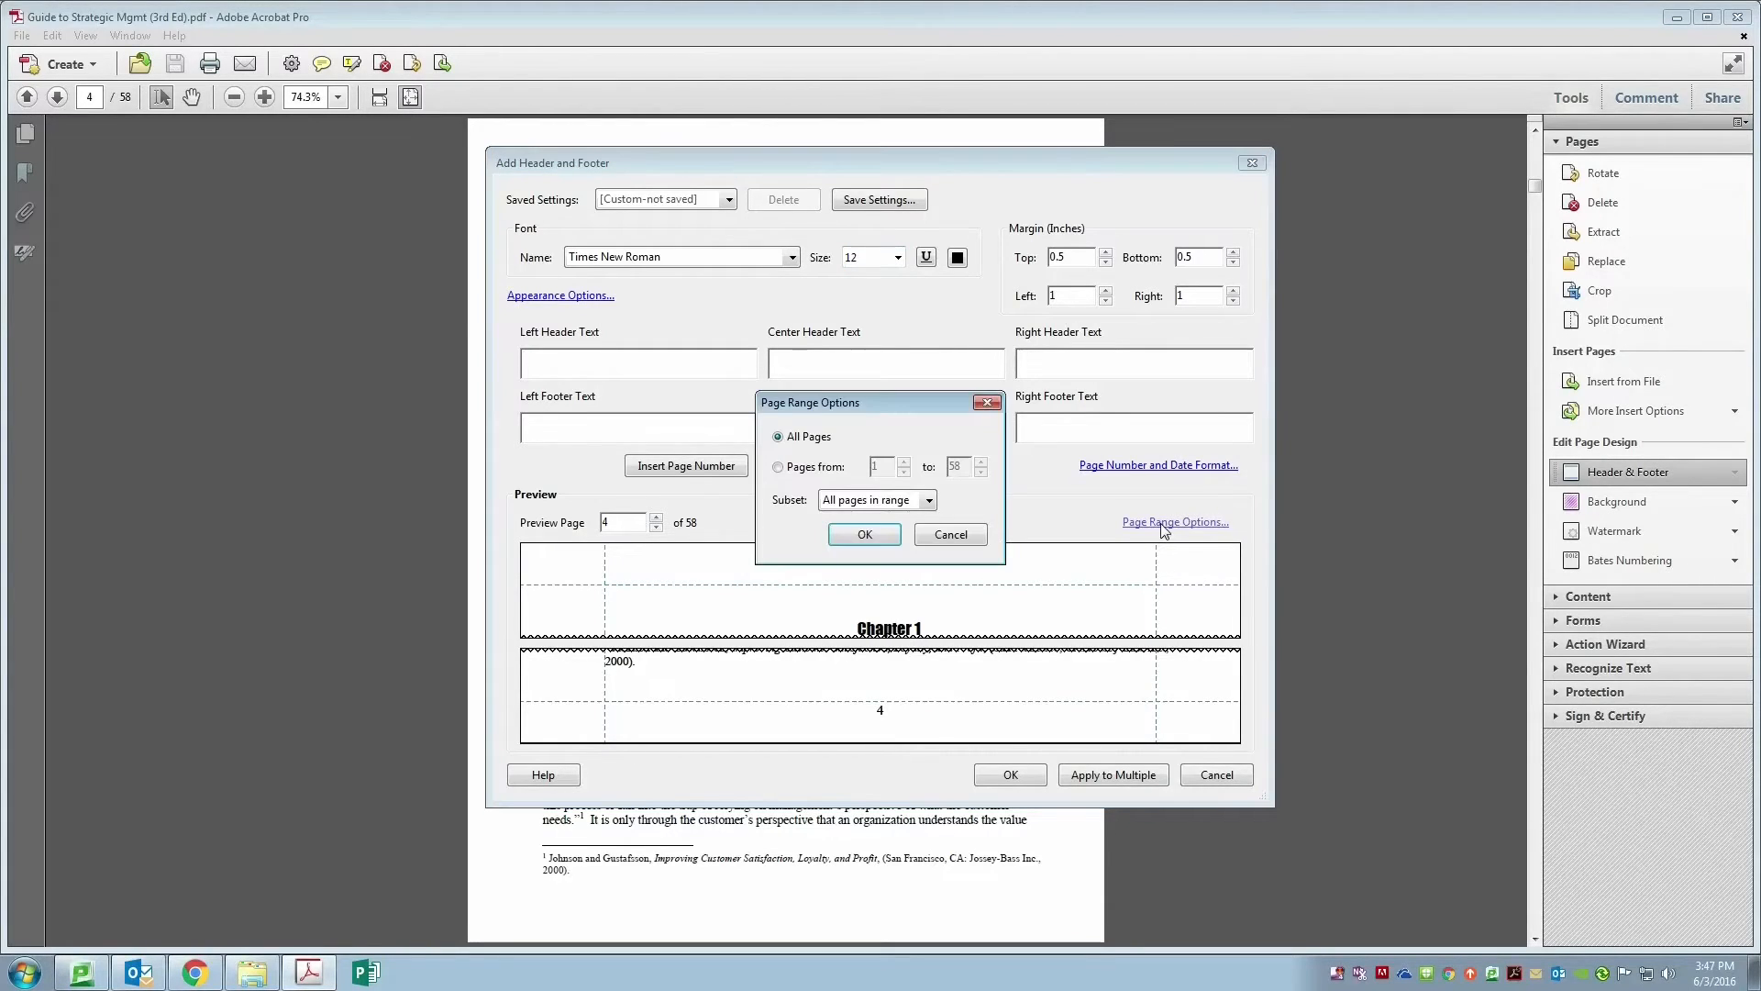
click(778, 467)
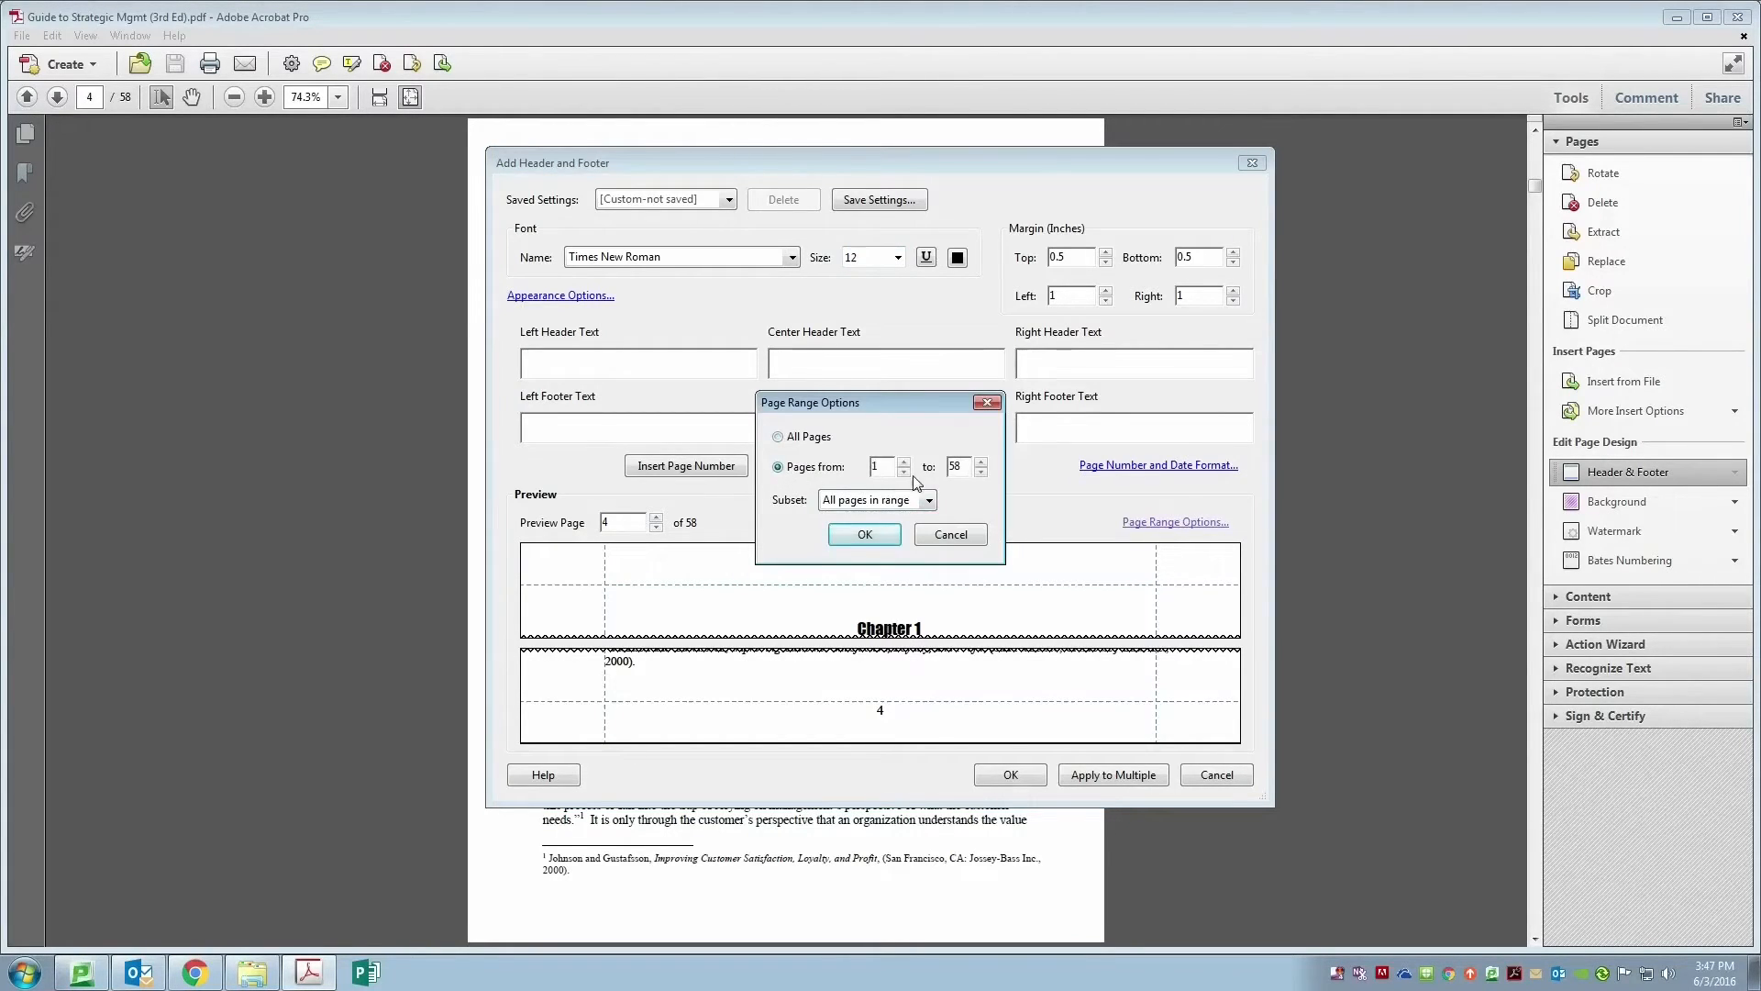
double_click(879, 466)
text(4)
double_click(959, 467)
text(11)
click(870, 534)
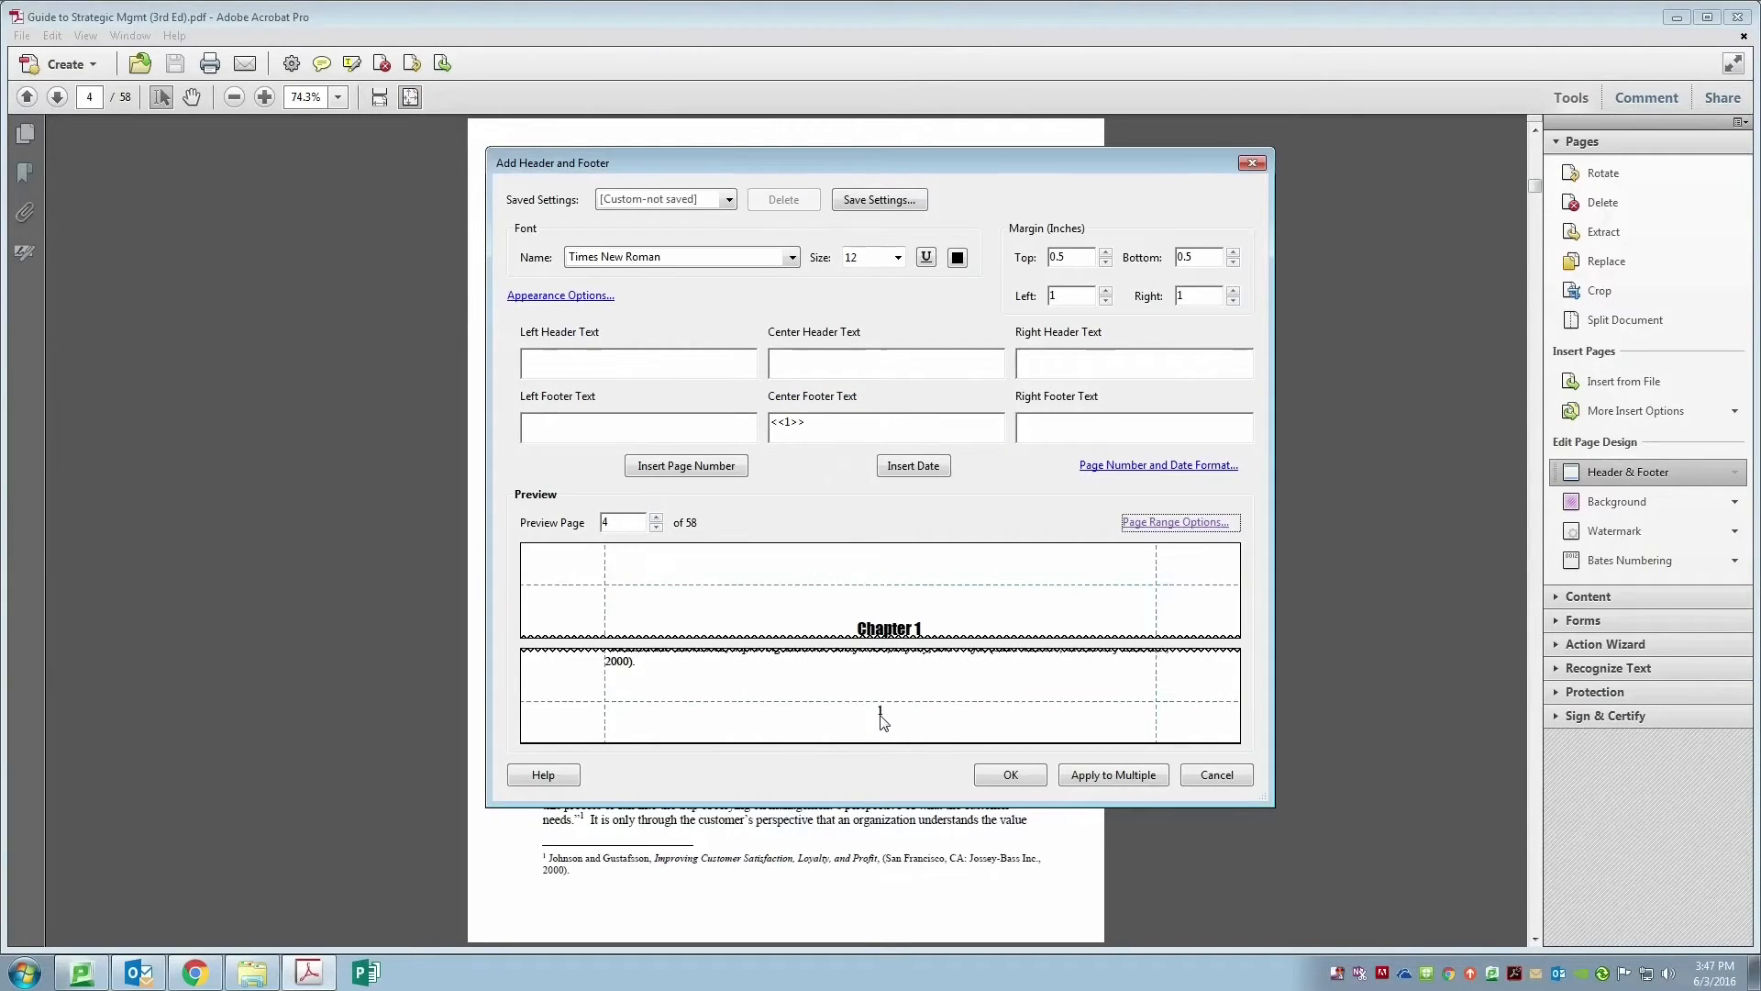
- Prefix the center footer's page number with "1.", and apply the footer after previewing the numbering on the following pages
double_click(772, 423)
key(Left)
text(1)
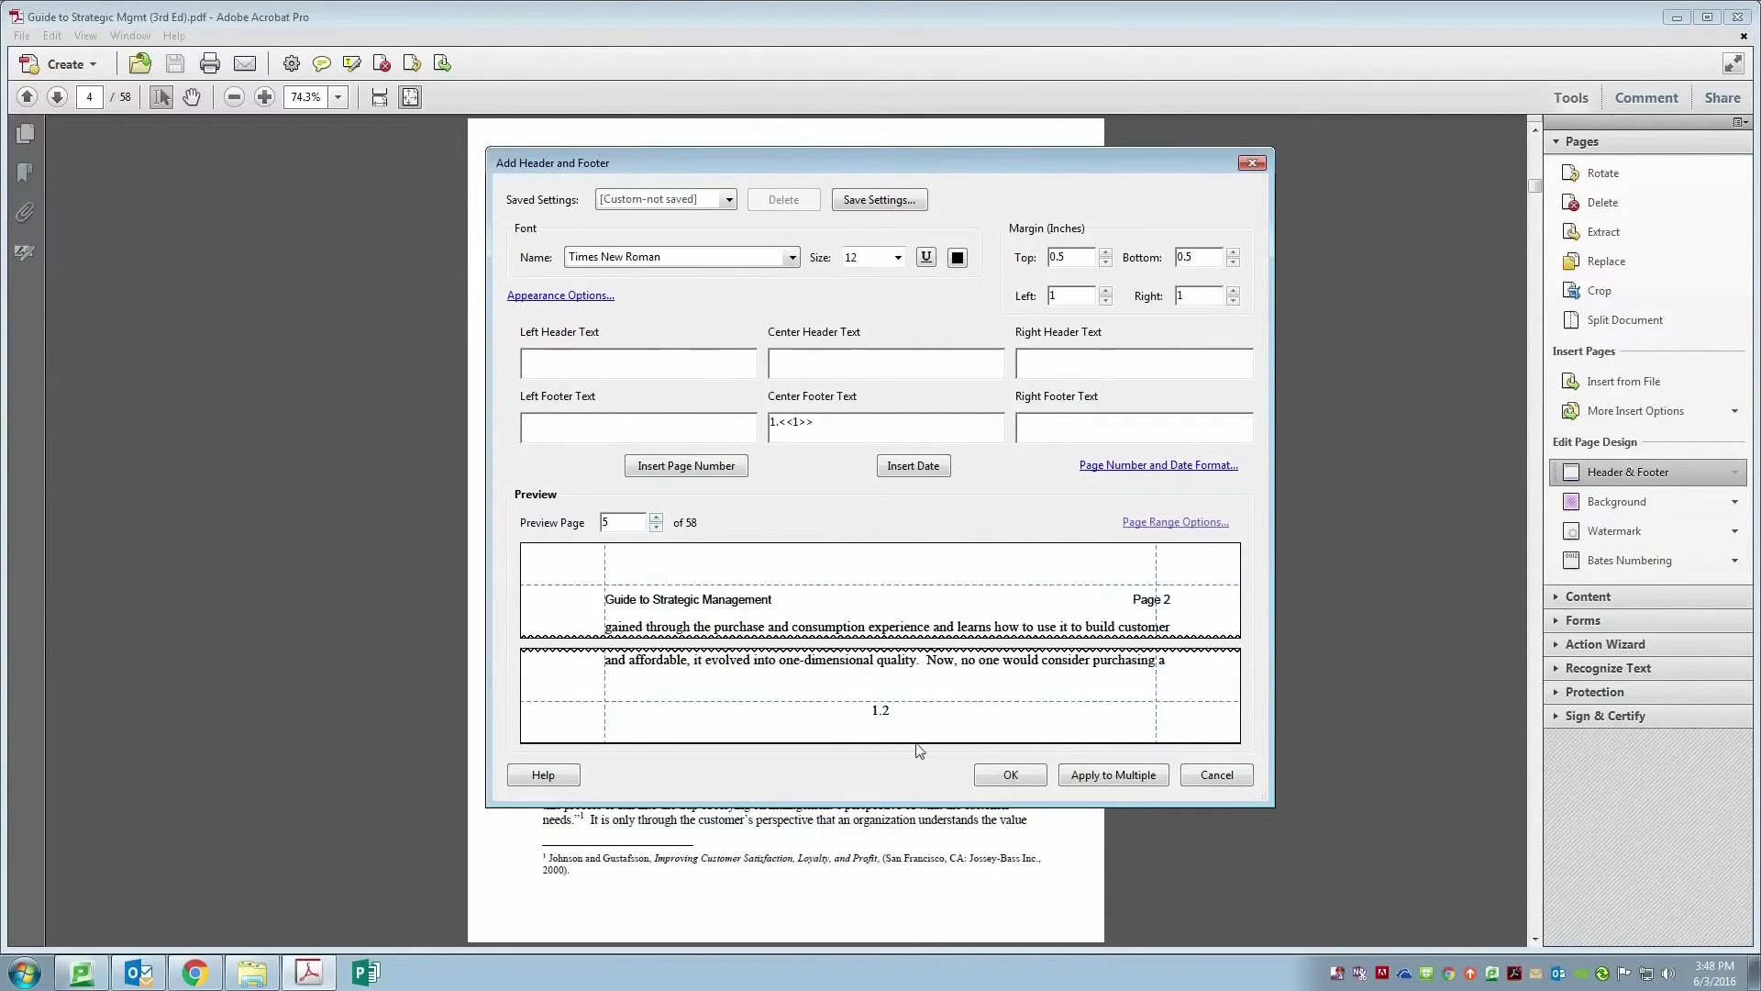
click(656, 519)
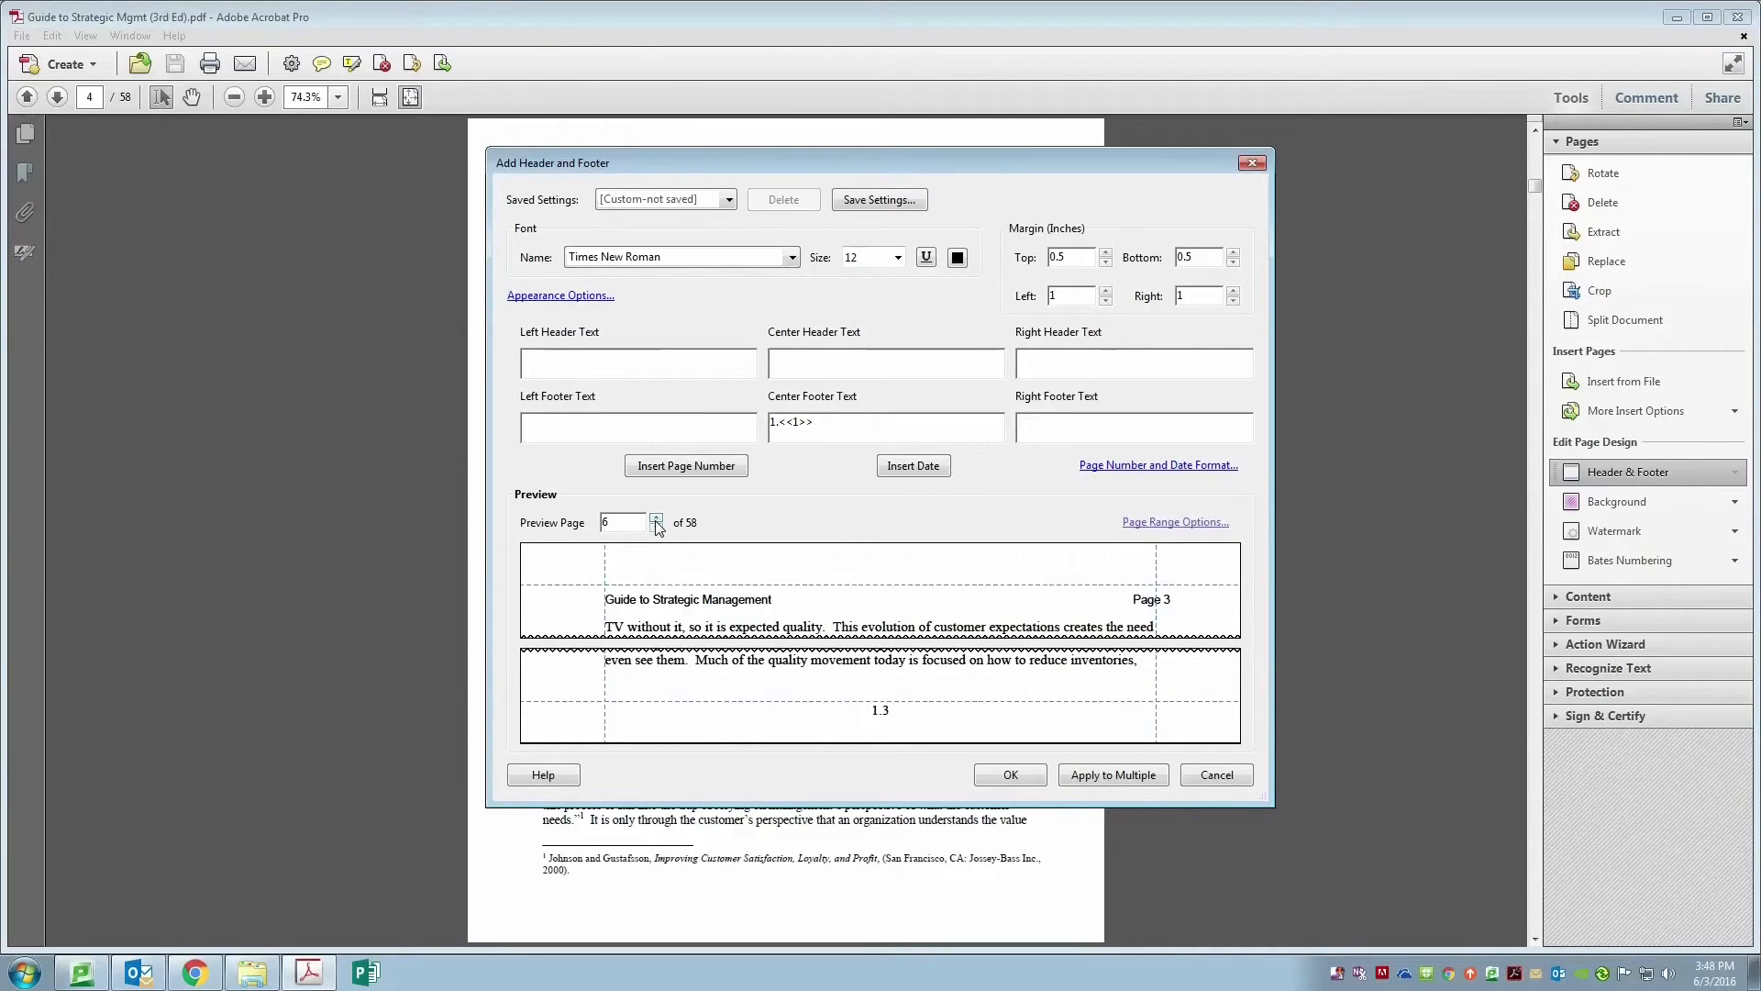
click(656, 519)
click(655, 519)
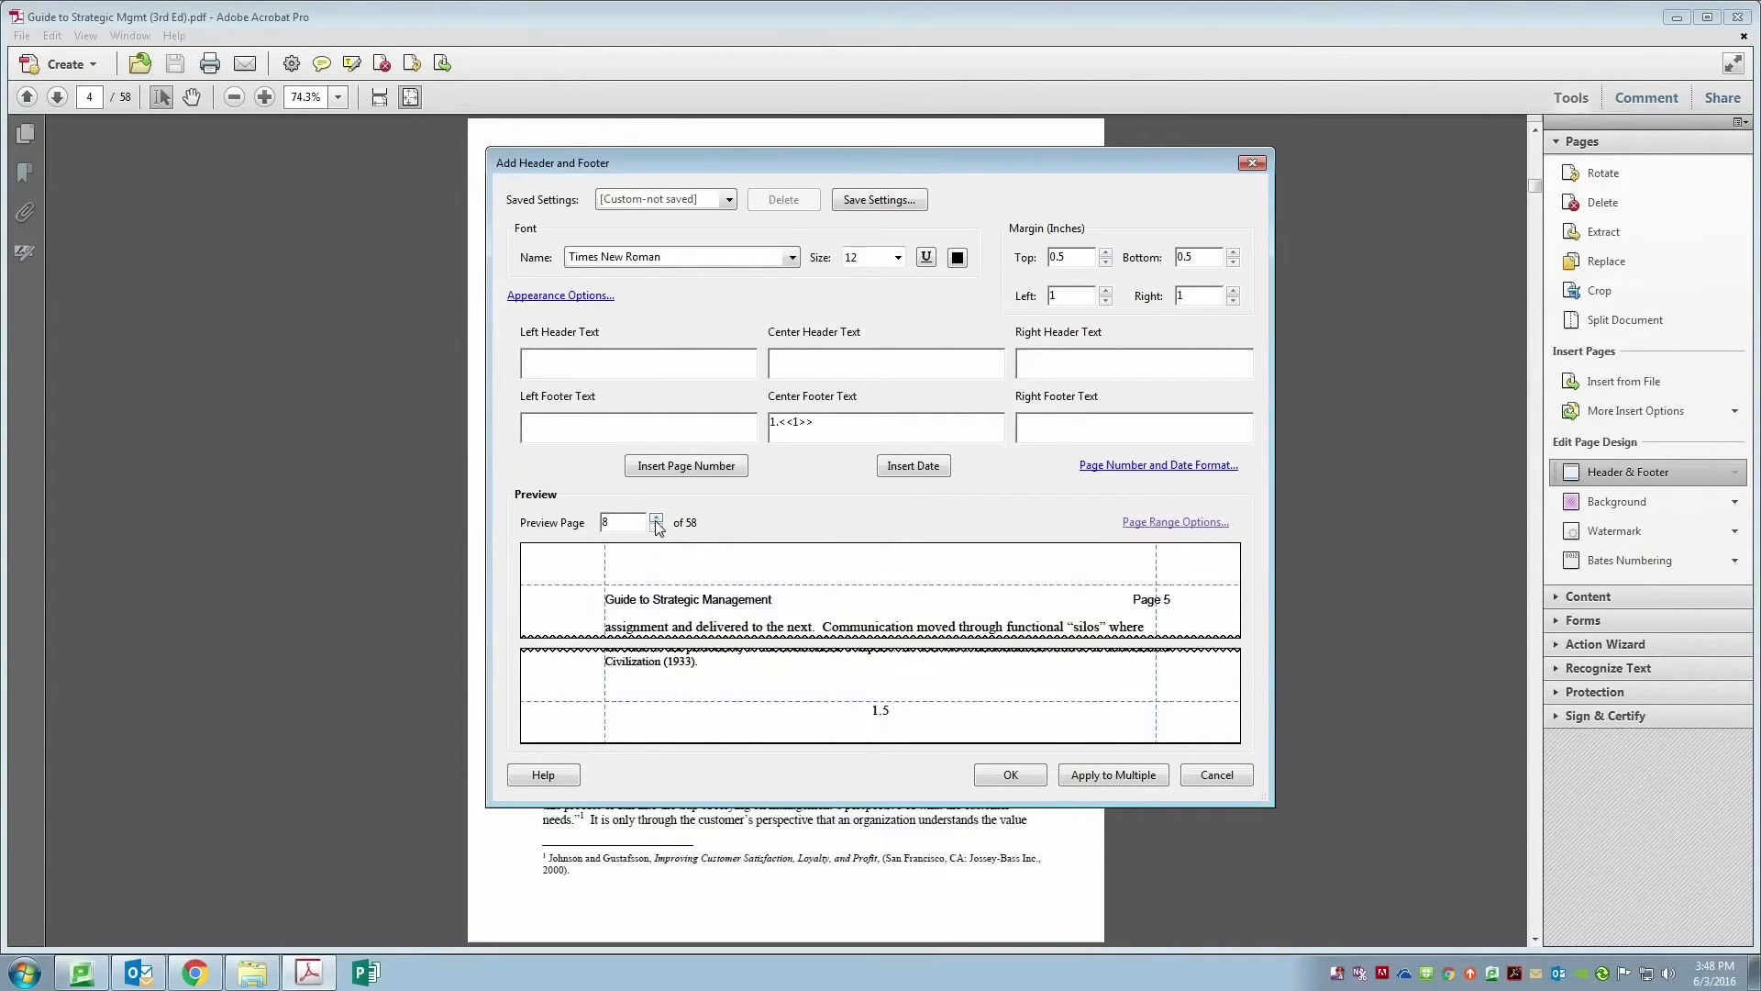
click(1010, 776)
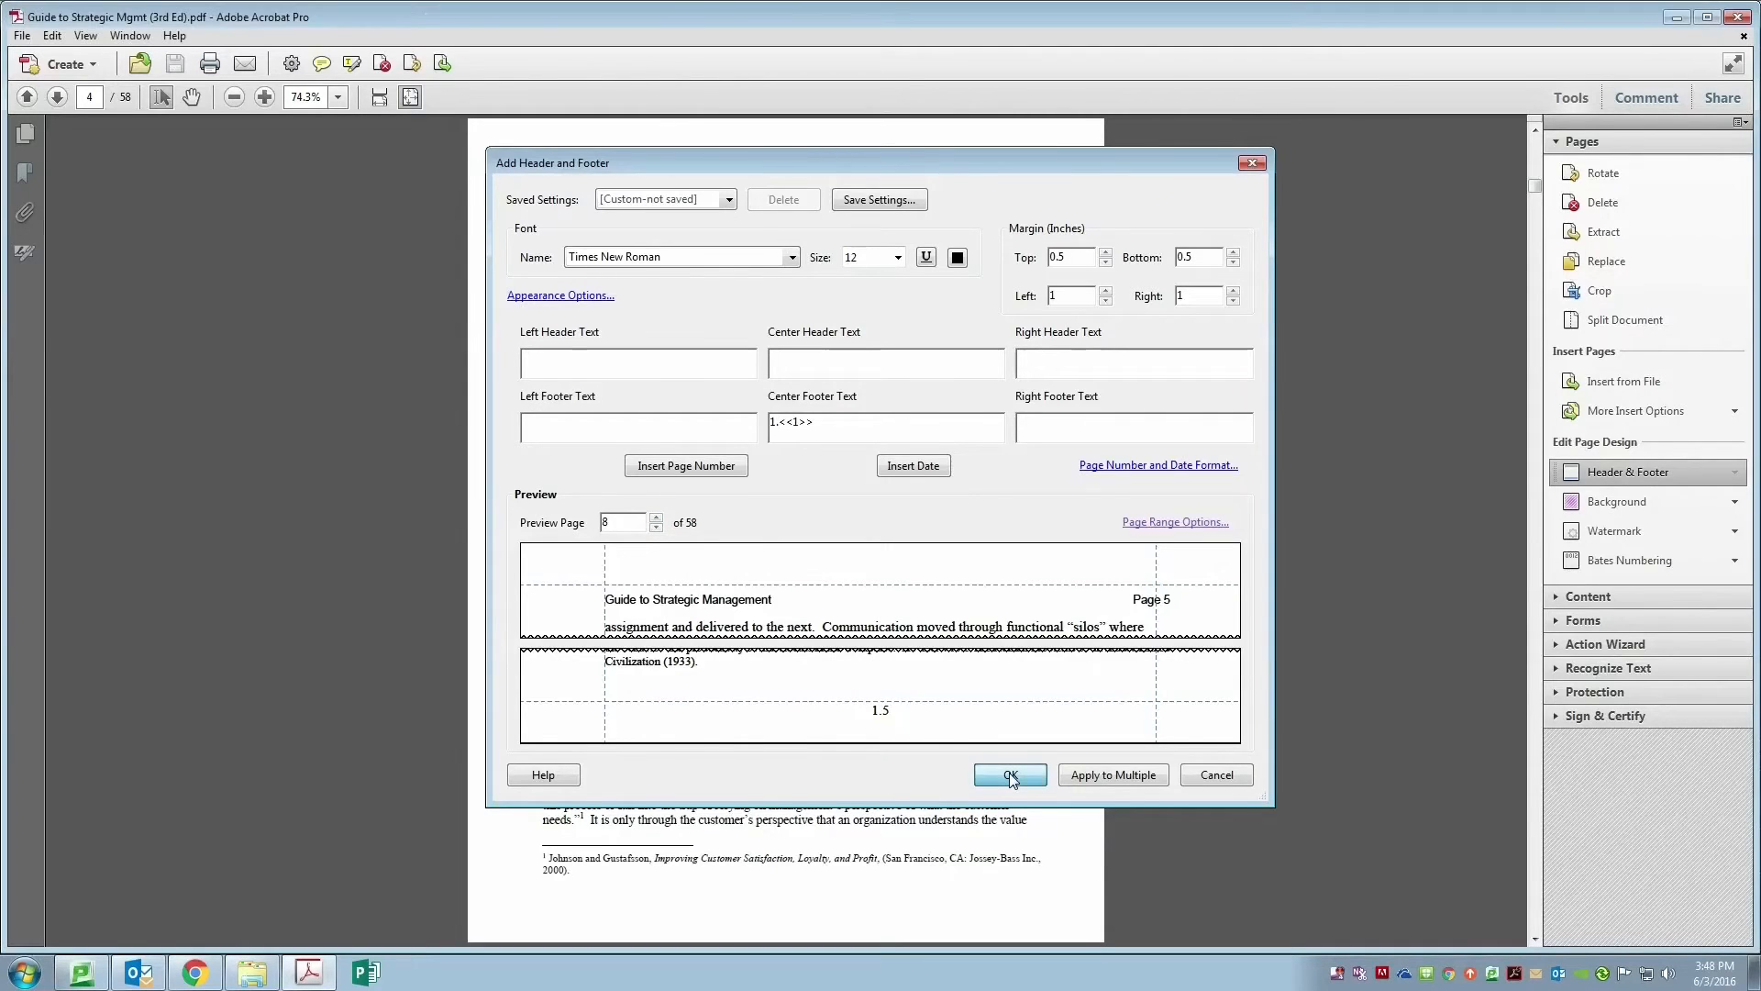
- Add another header and footer while keeping the existing one, with Chapter 2's first page, page 12, as the preview page
scroll(917, 805, down, 2)
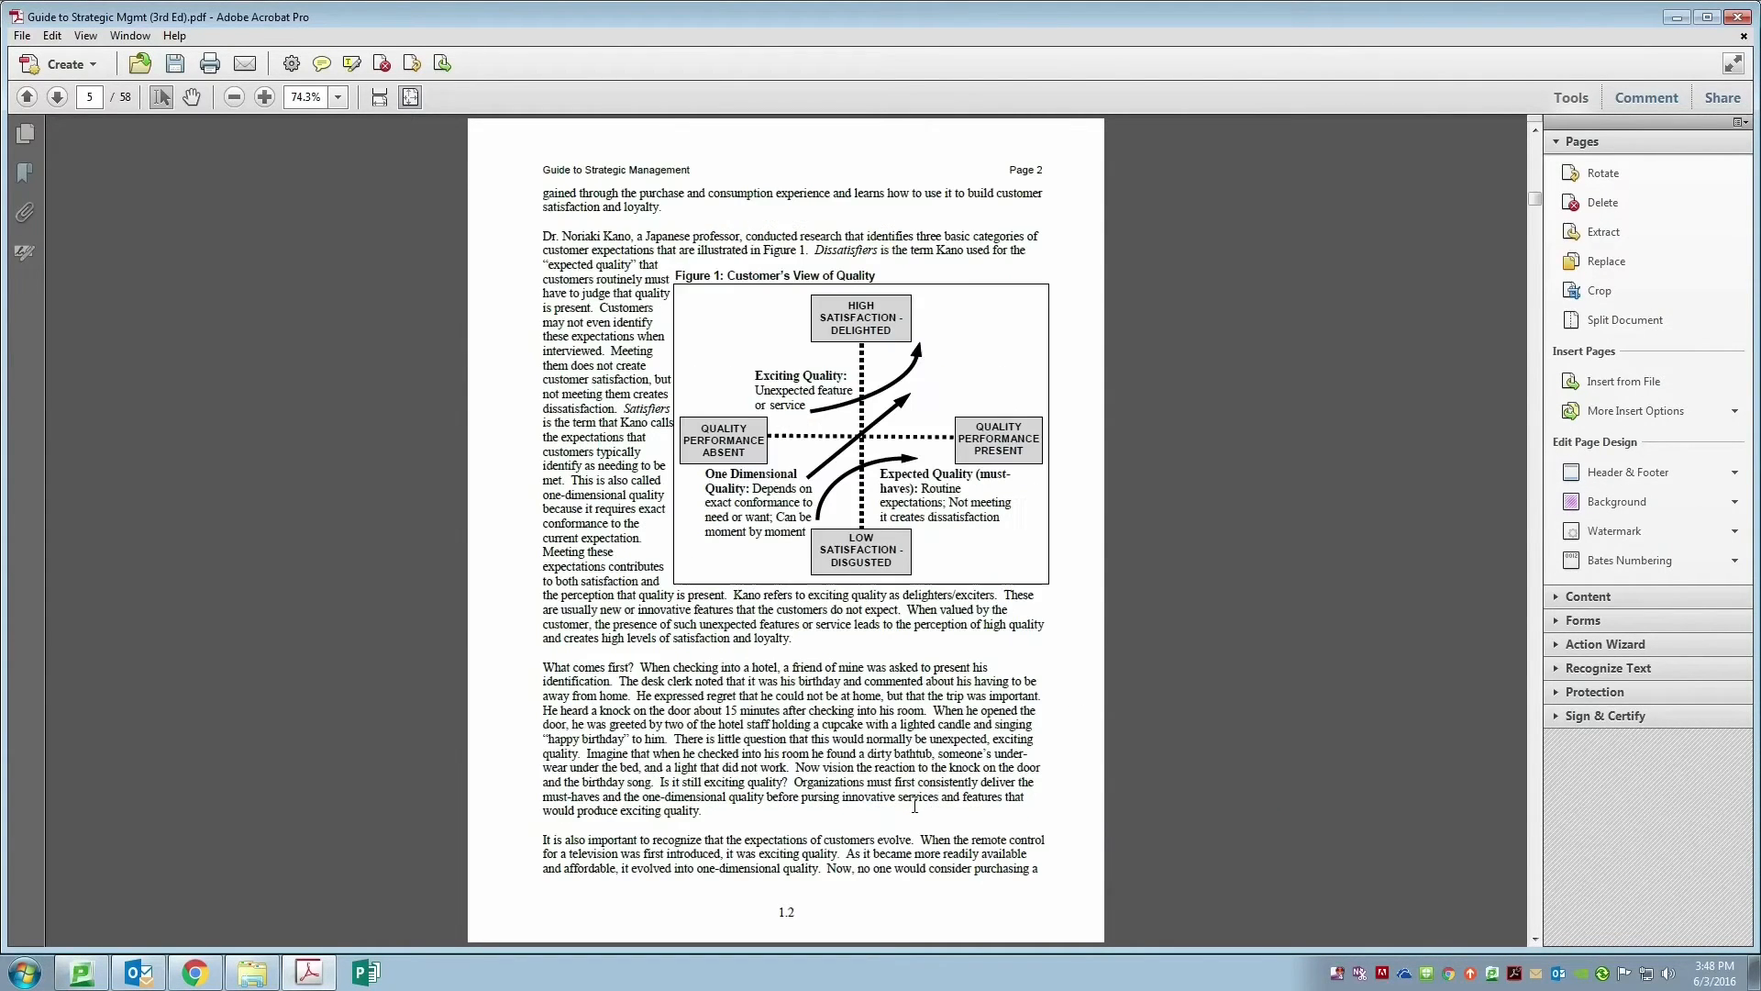
scroll(832, 922, down, 4)
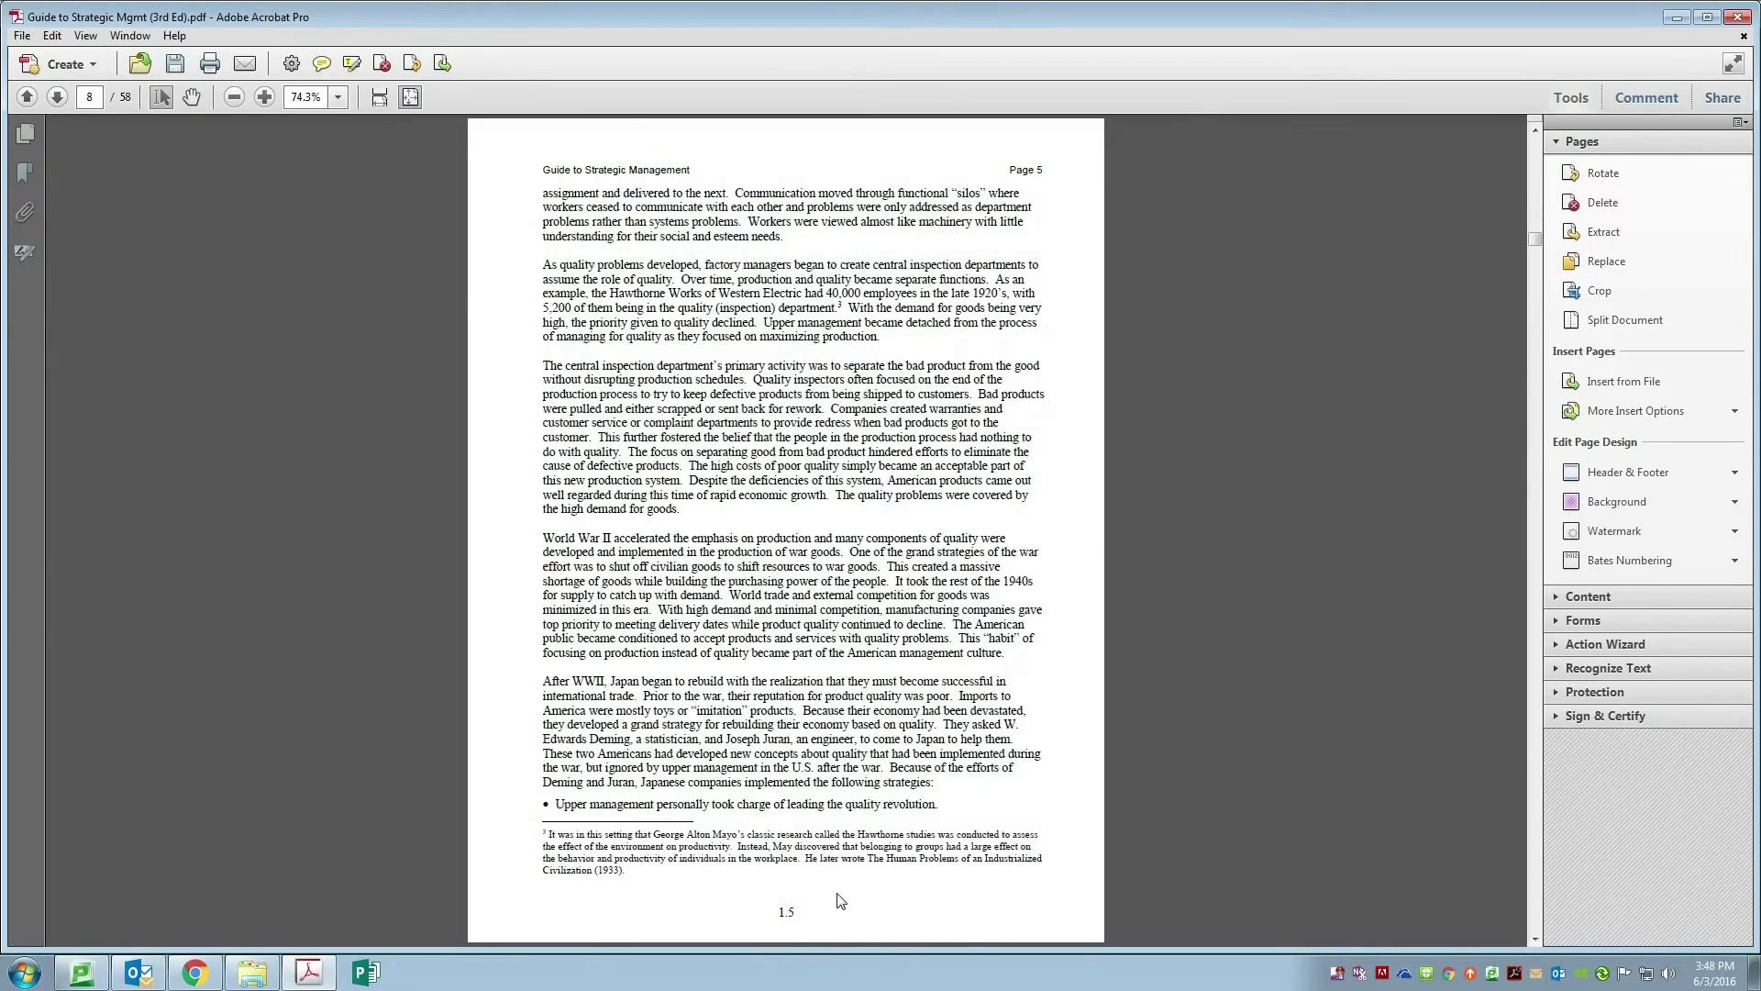
scroll(839, 897, down, 2)
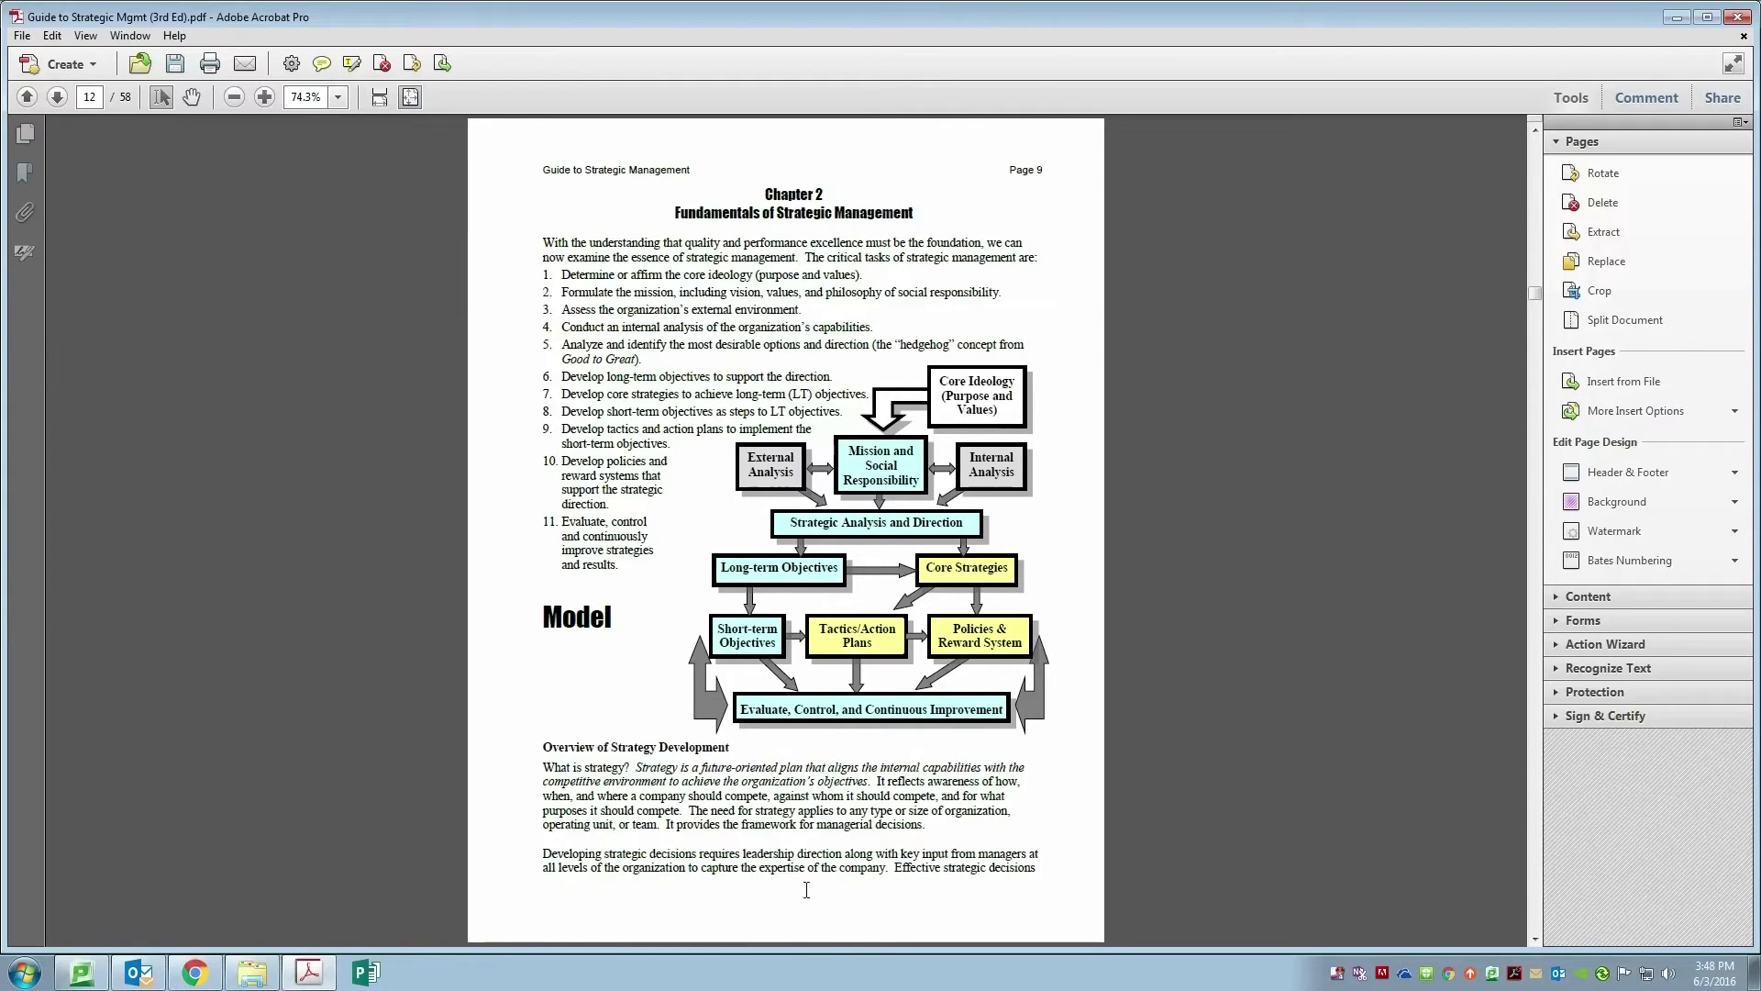
click(1612, 483)
click(1633, 503)
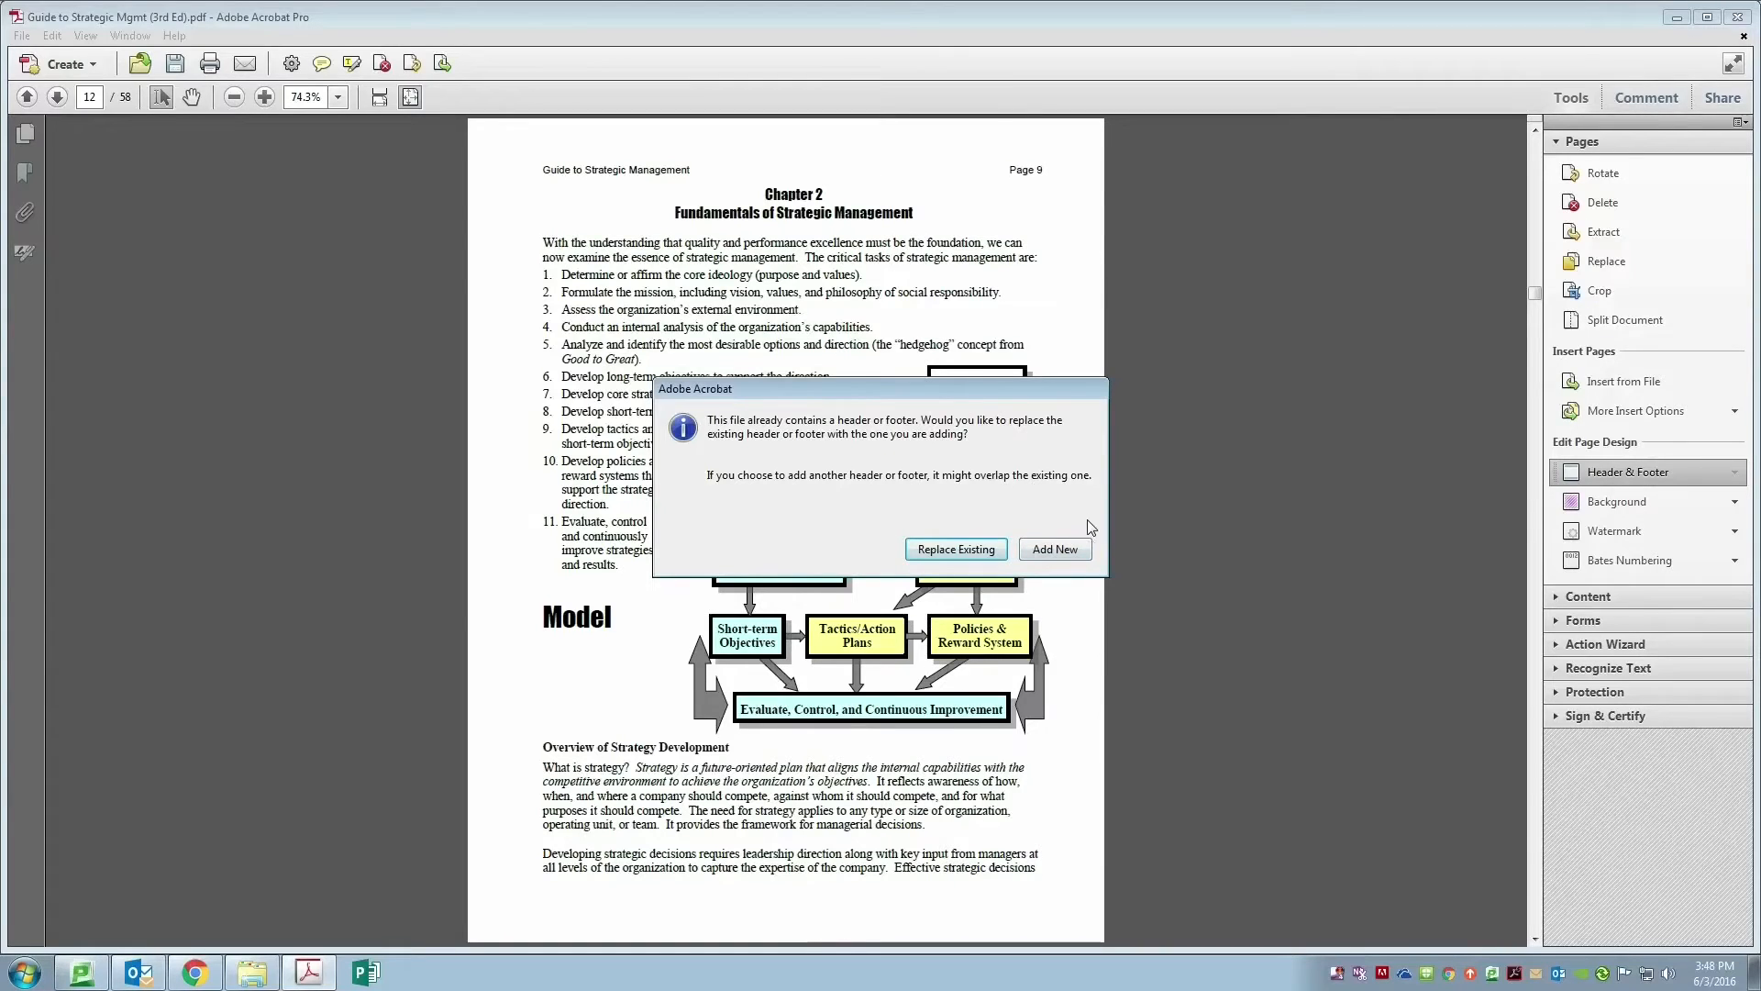
click(1067, 549)
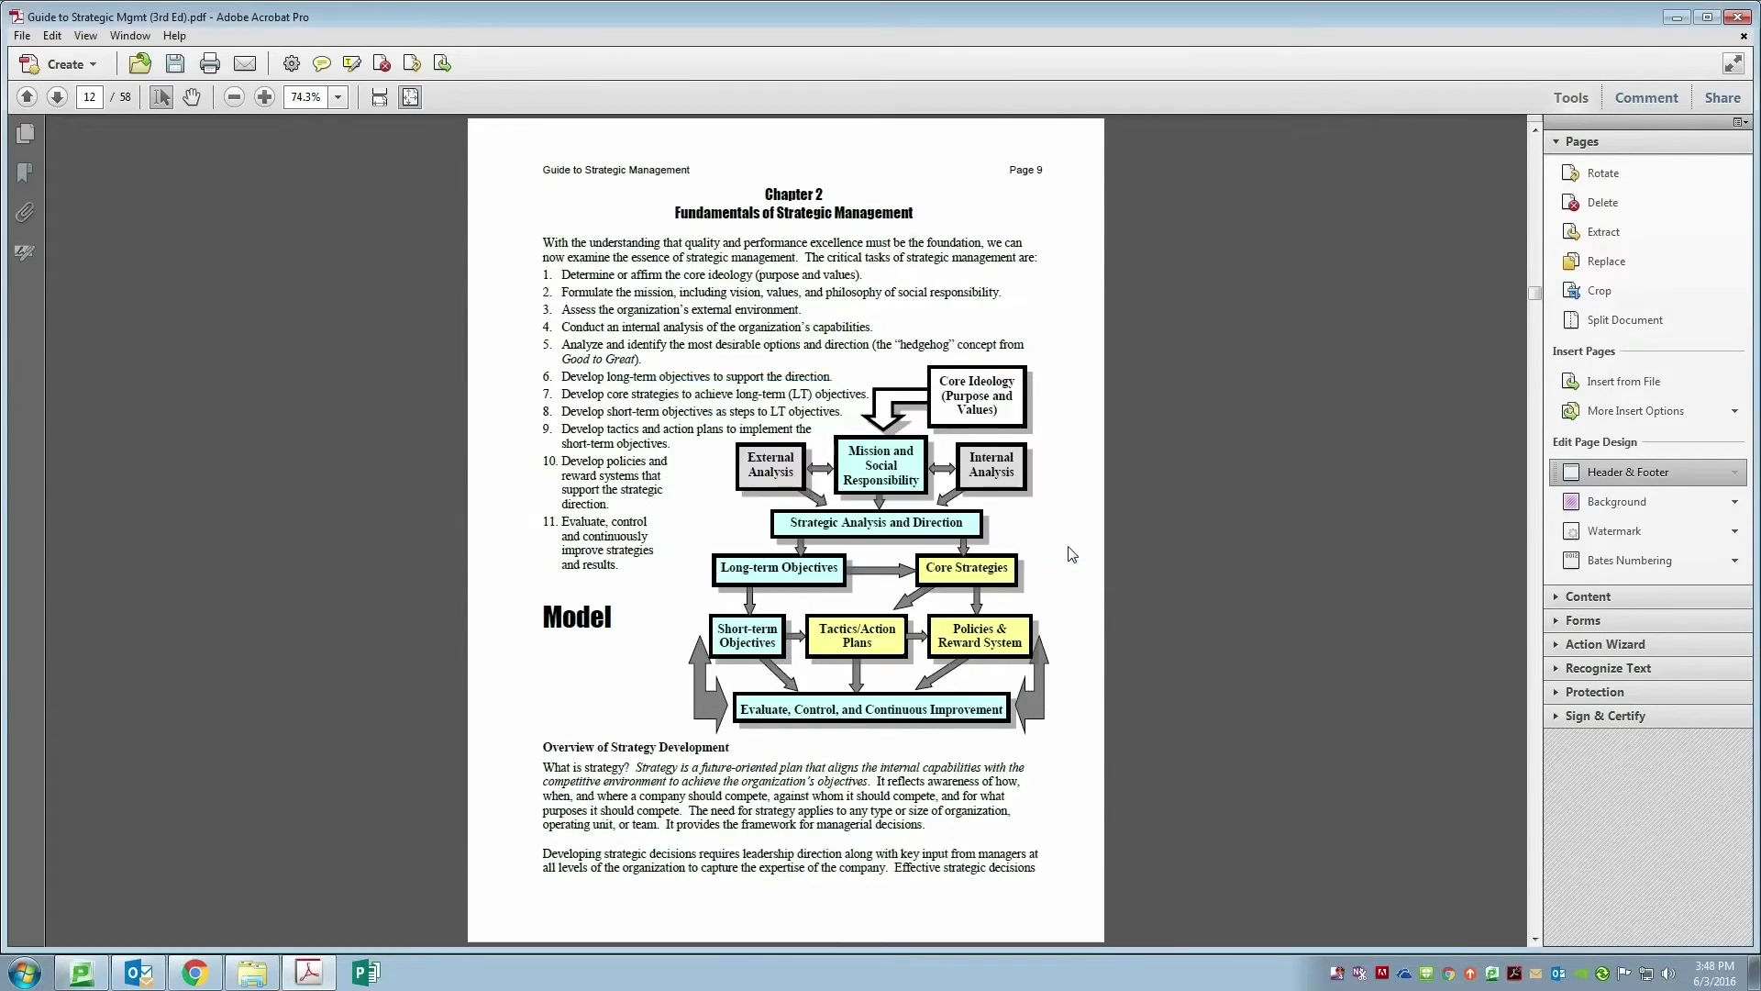
click(651, 524)
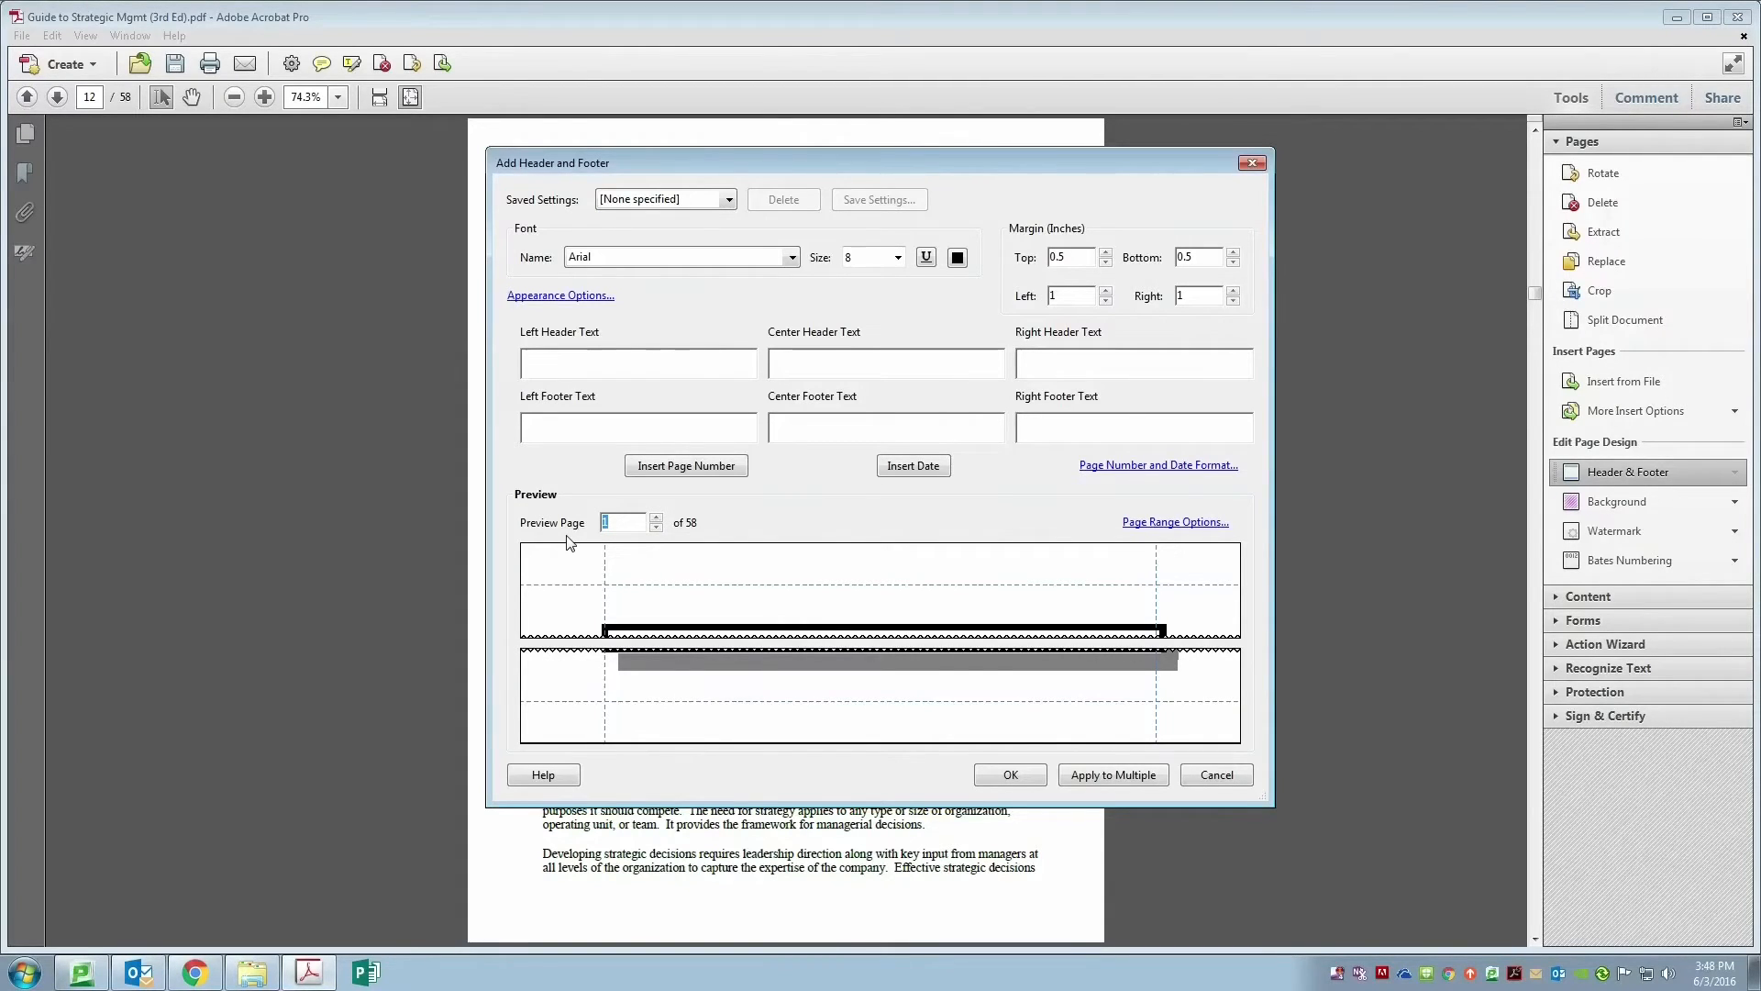
text(12)
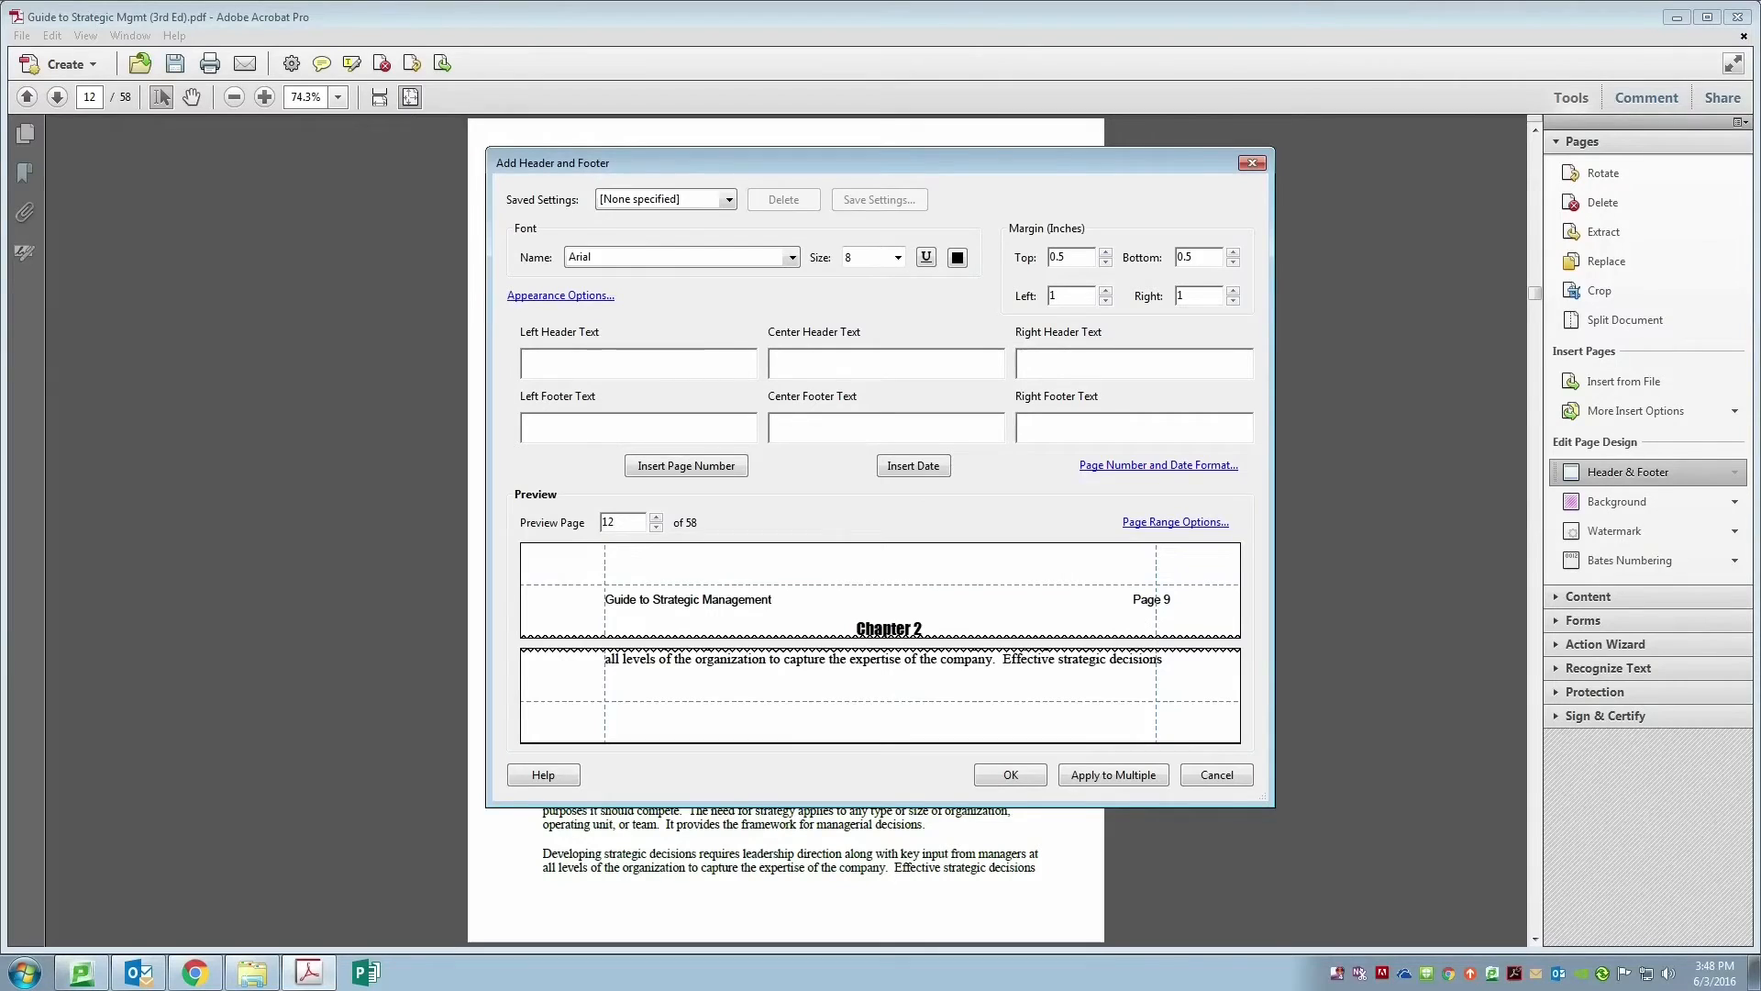
- Limit the new footer's page range to pages 12 to 17
click(1167, 522)
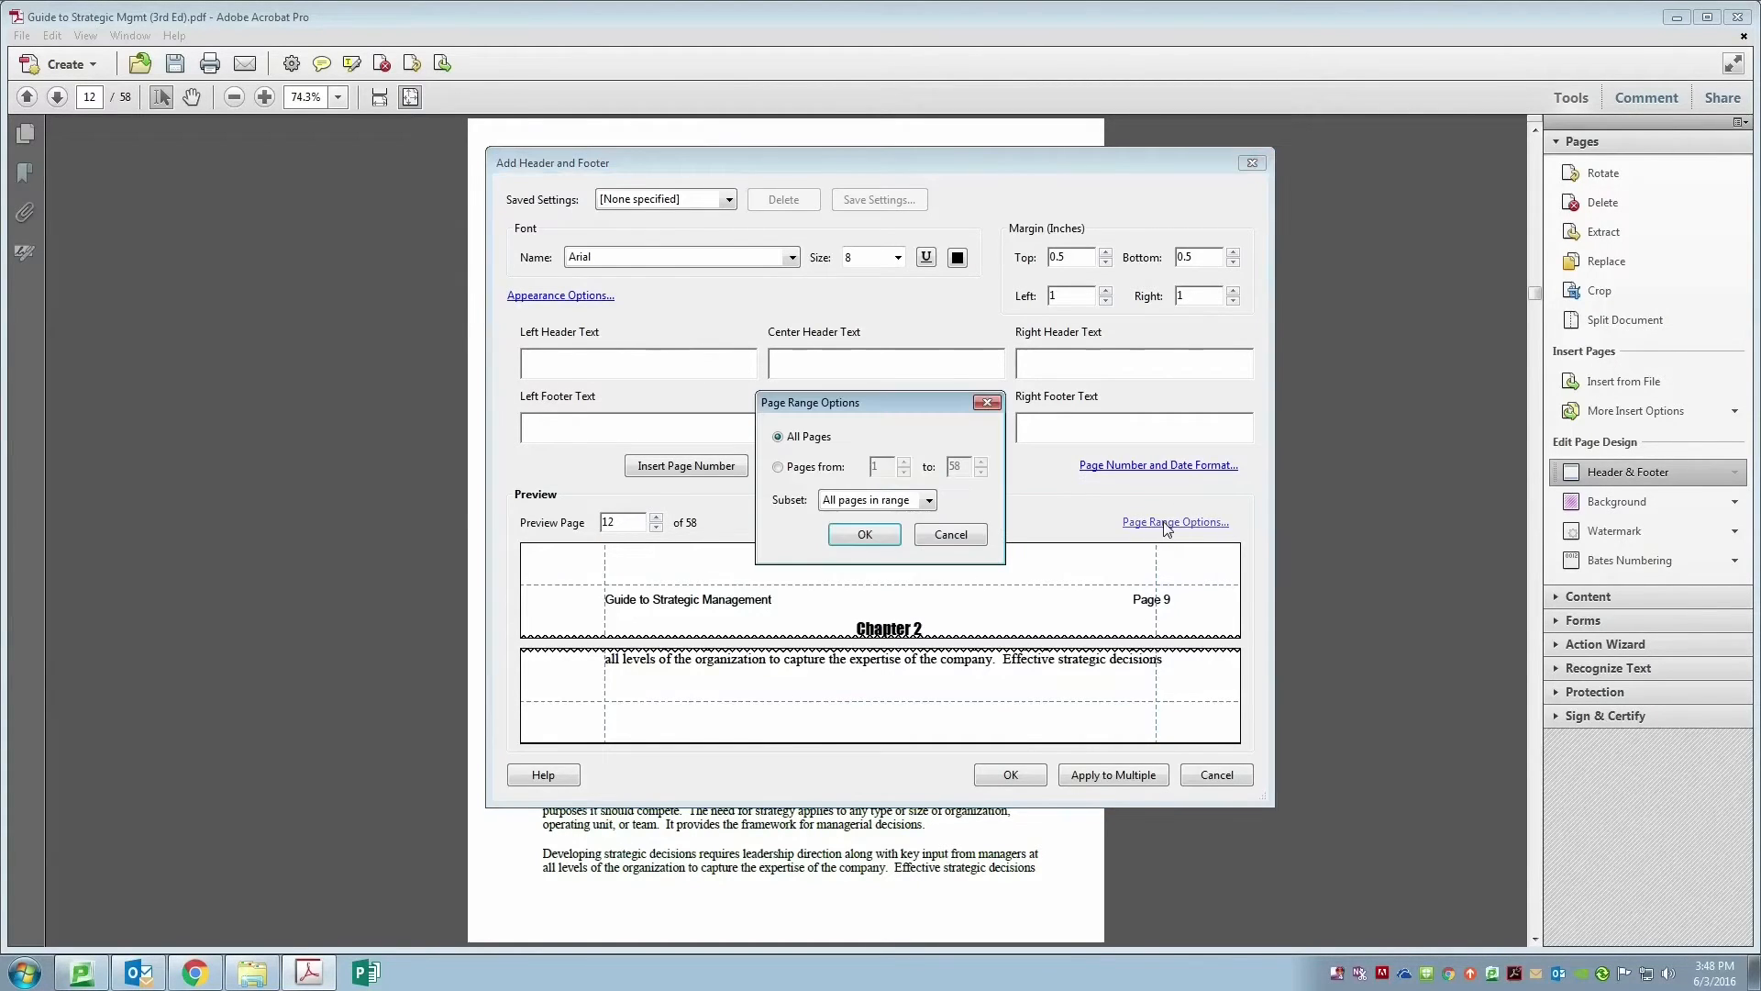
click(779, 467)
double_click(872, 467)
text(12)
double_click(957, 466)
text(17)
click(890, 539)
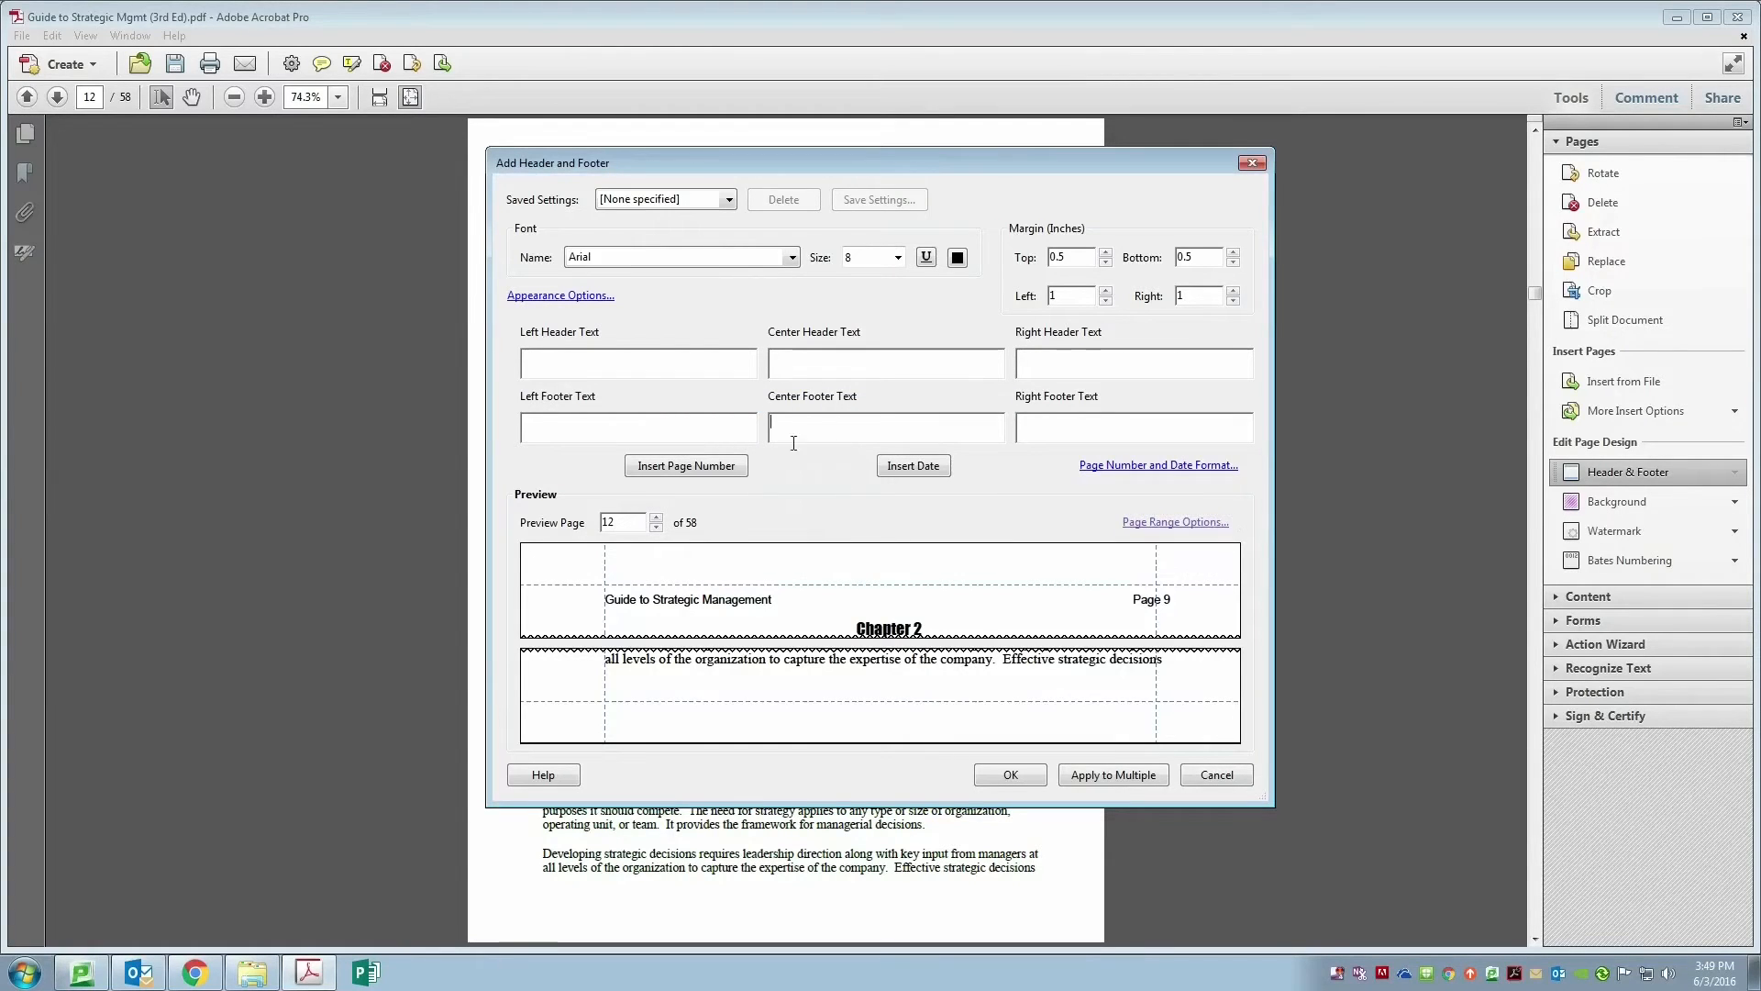
- Insert the page number in the center footer and set its font to Times New Roman Bold
click(699, 465)
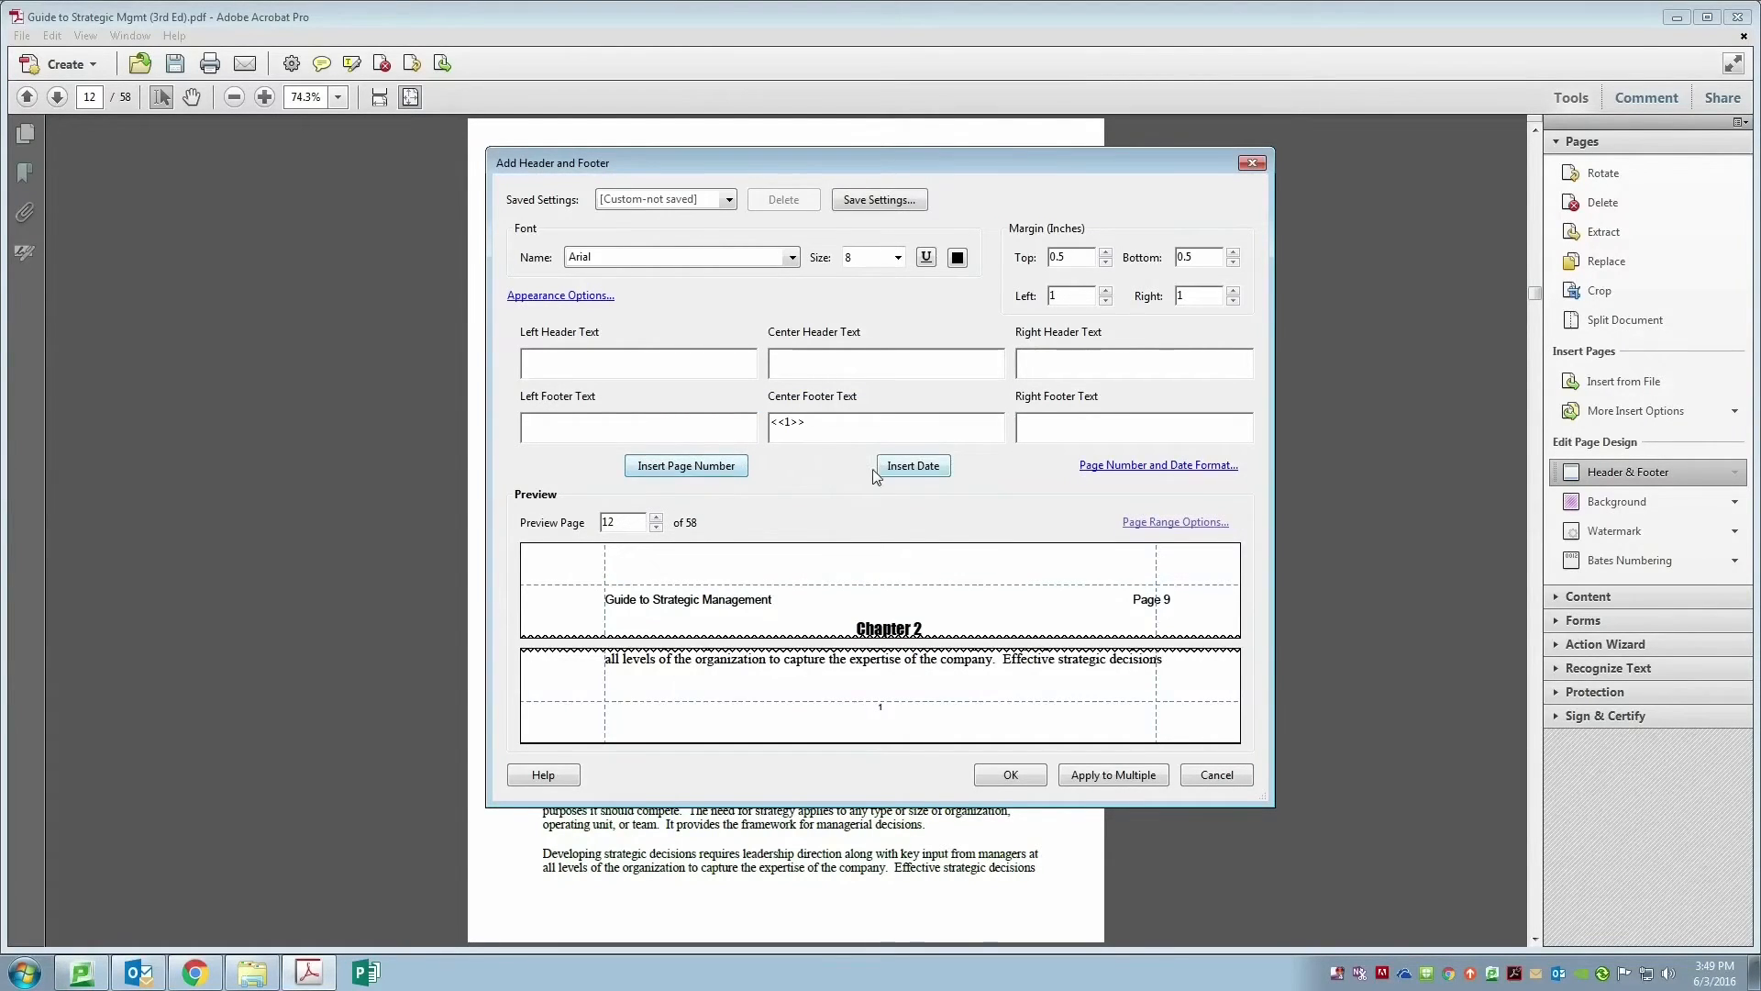
click(791, 257)
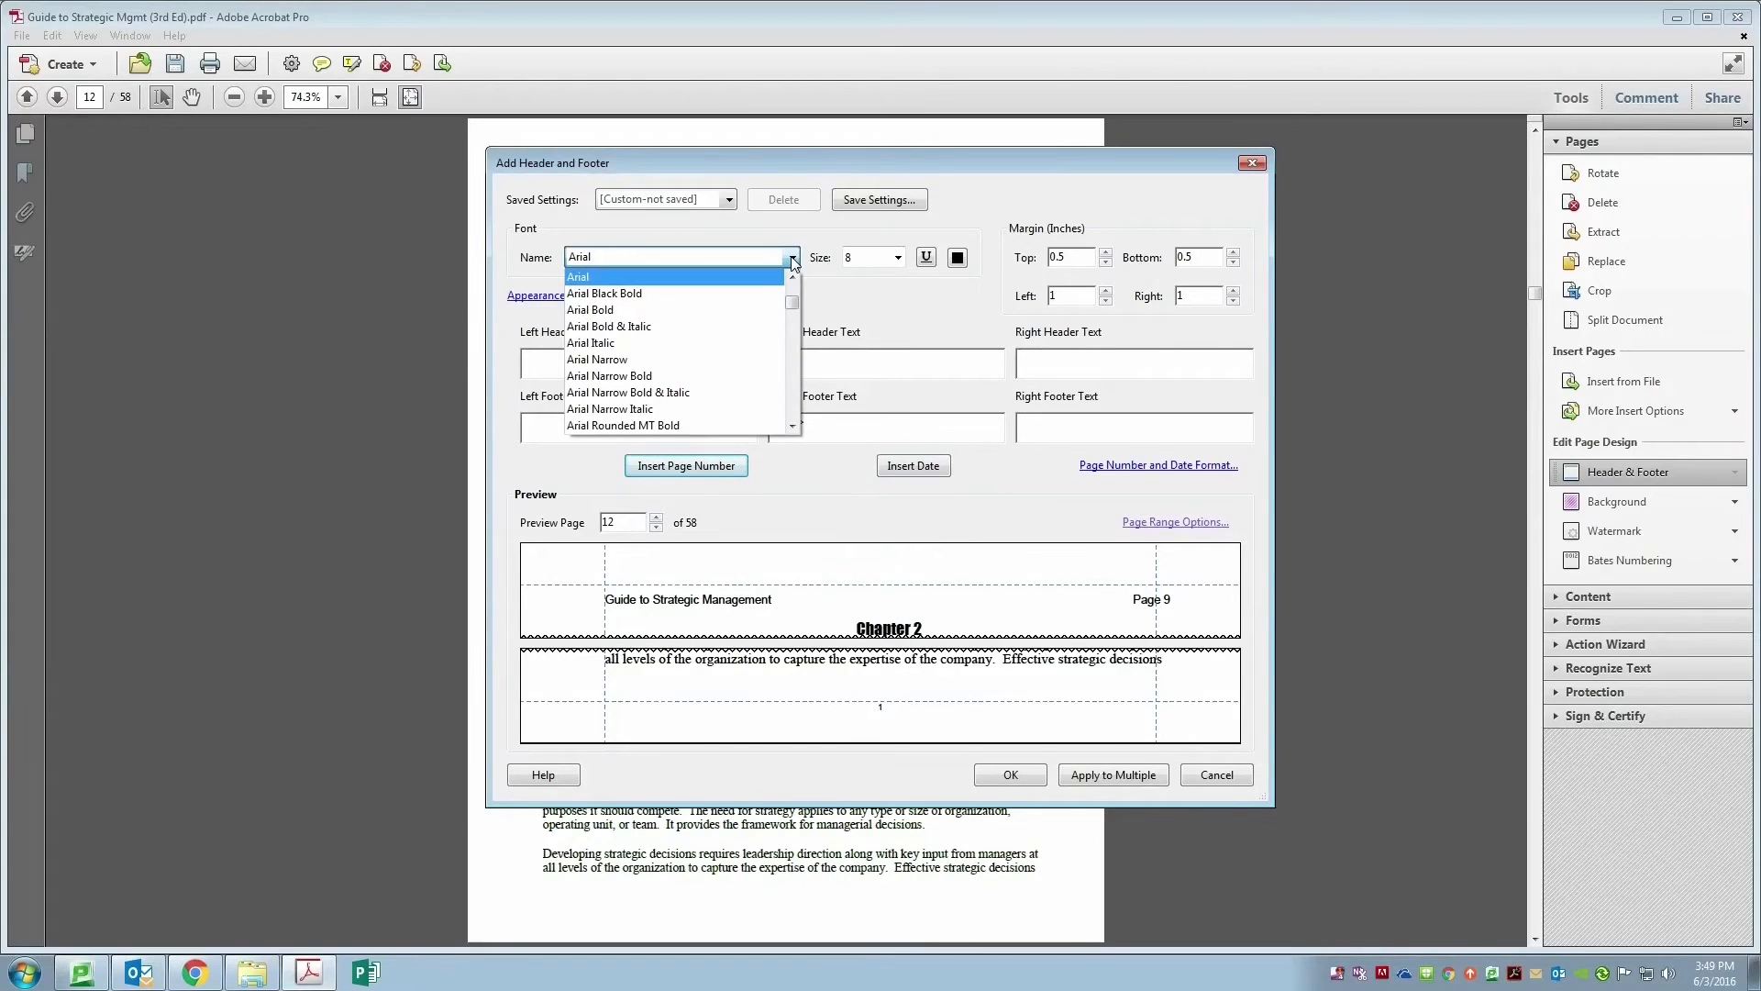
key(t)
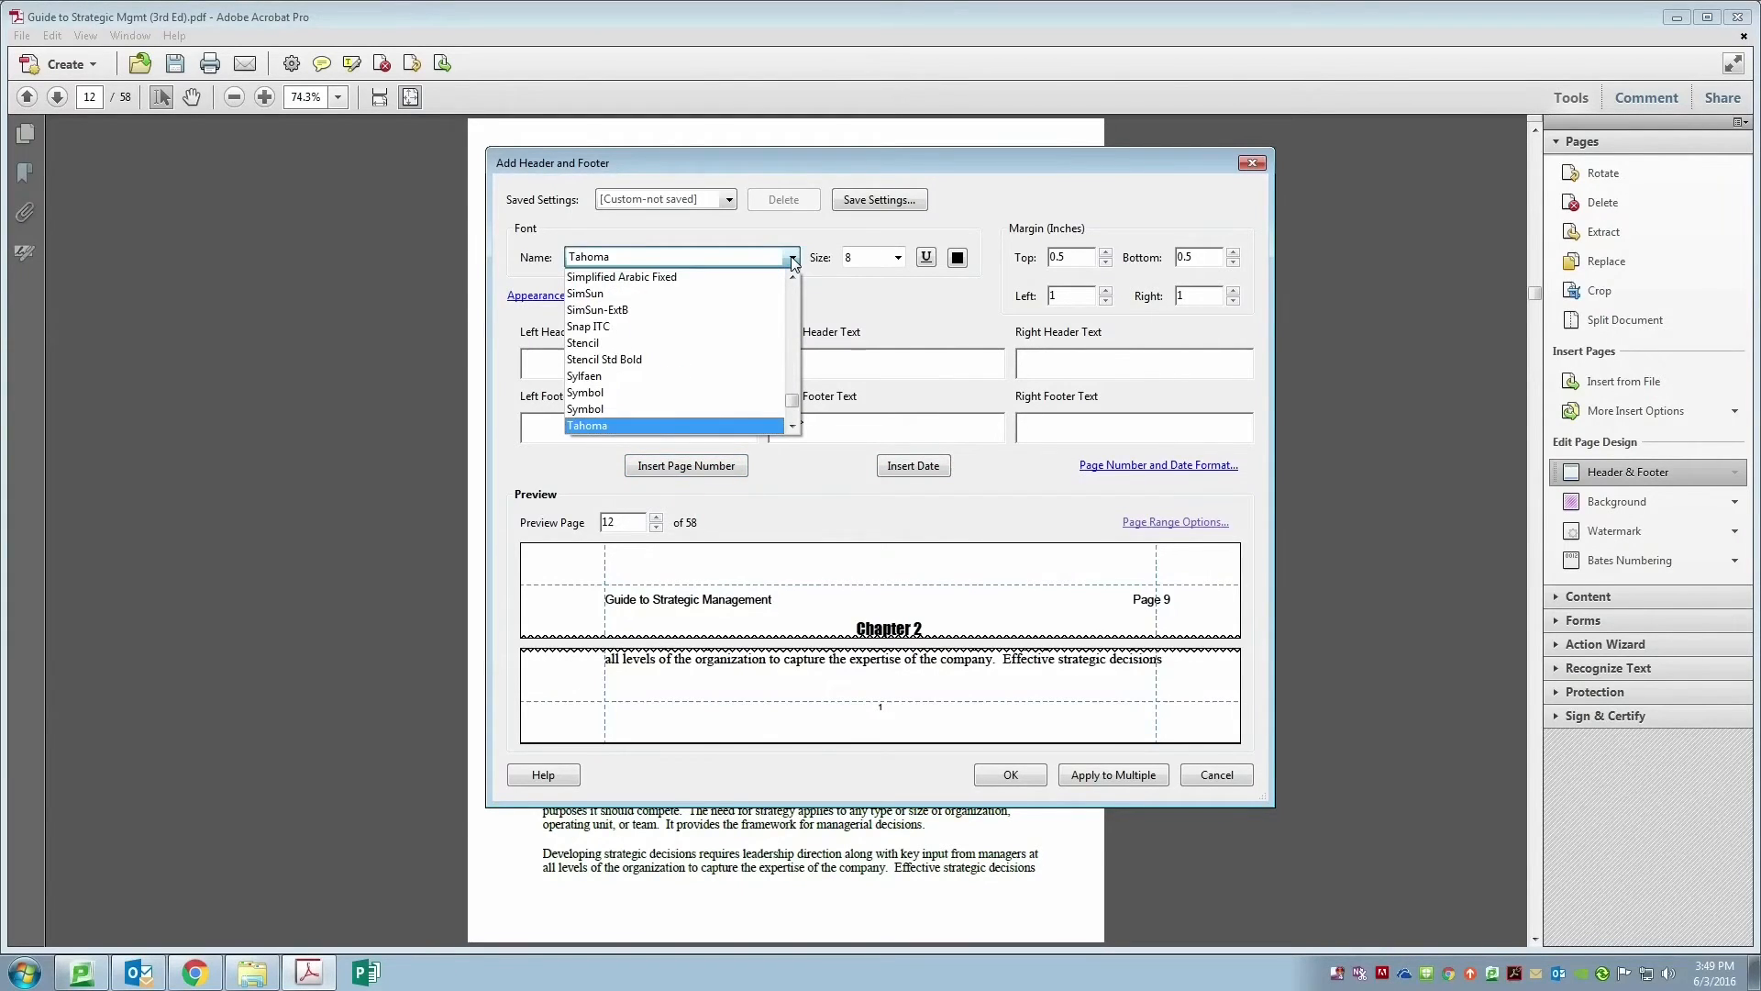
scroll(691, 394, down, 1)
scroll(688, 391, down, 2)
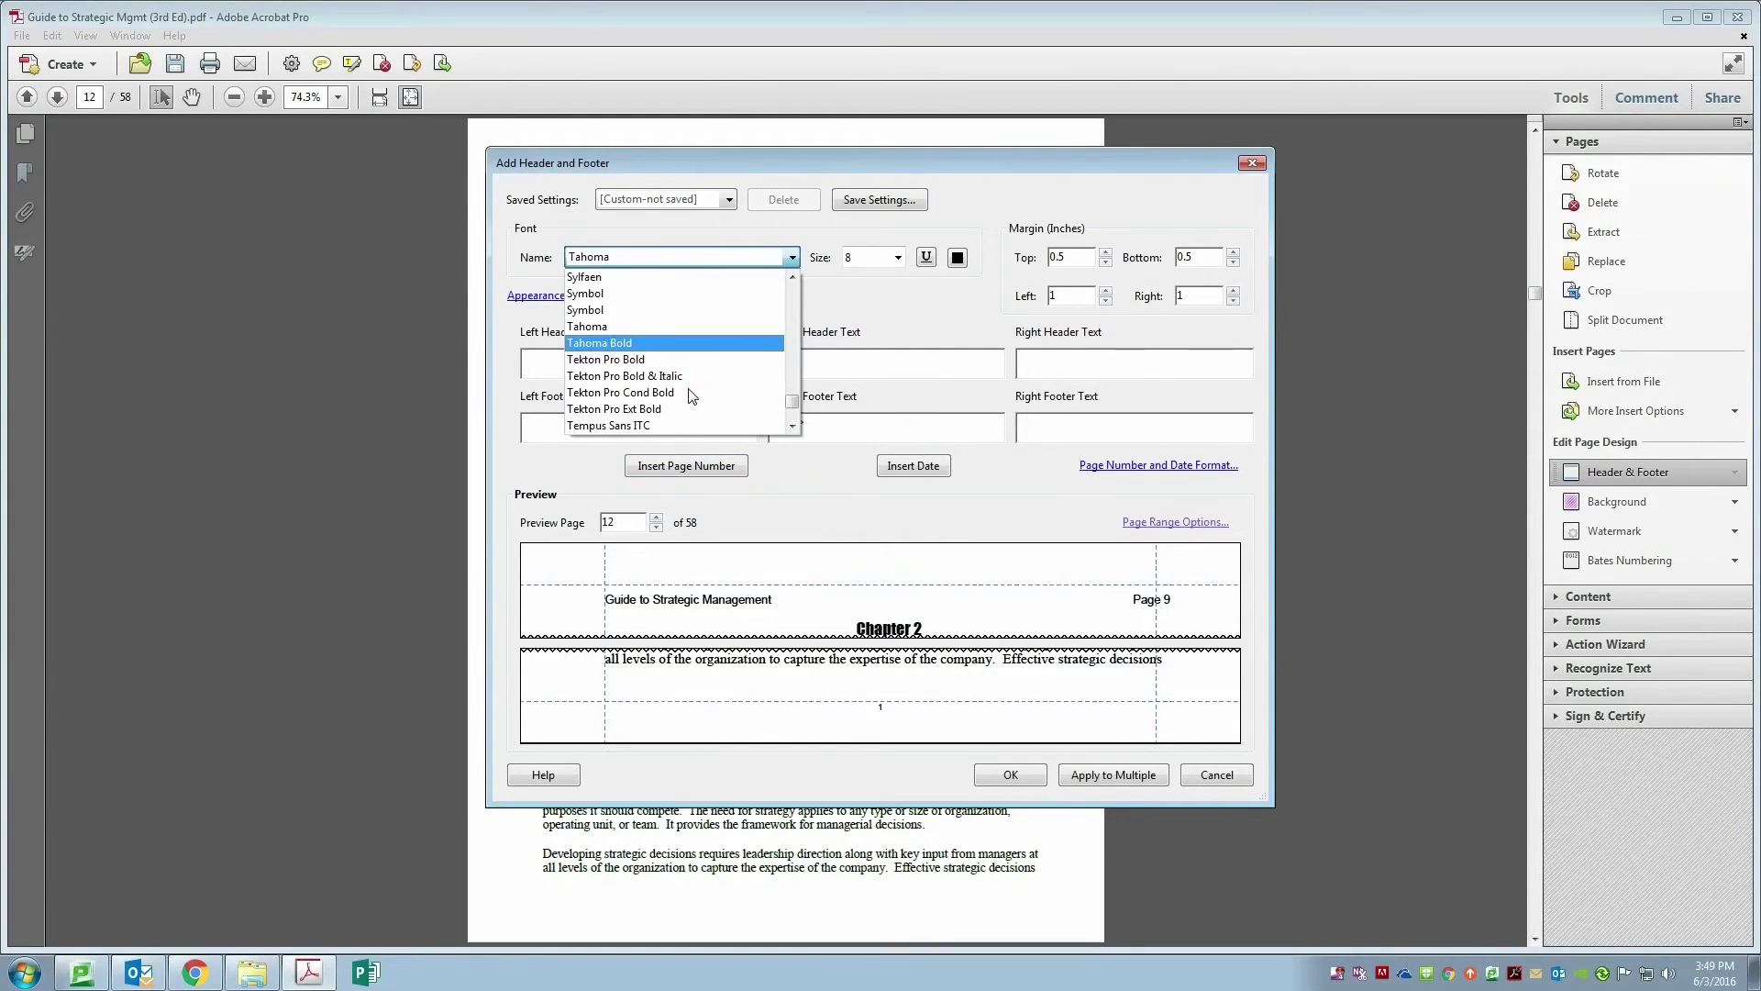
click(649, 409)
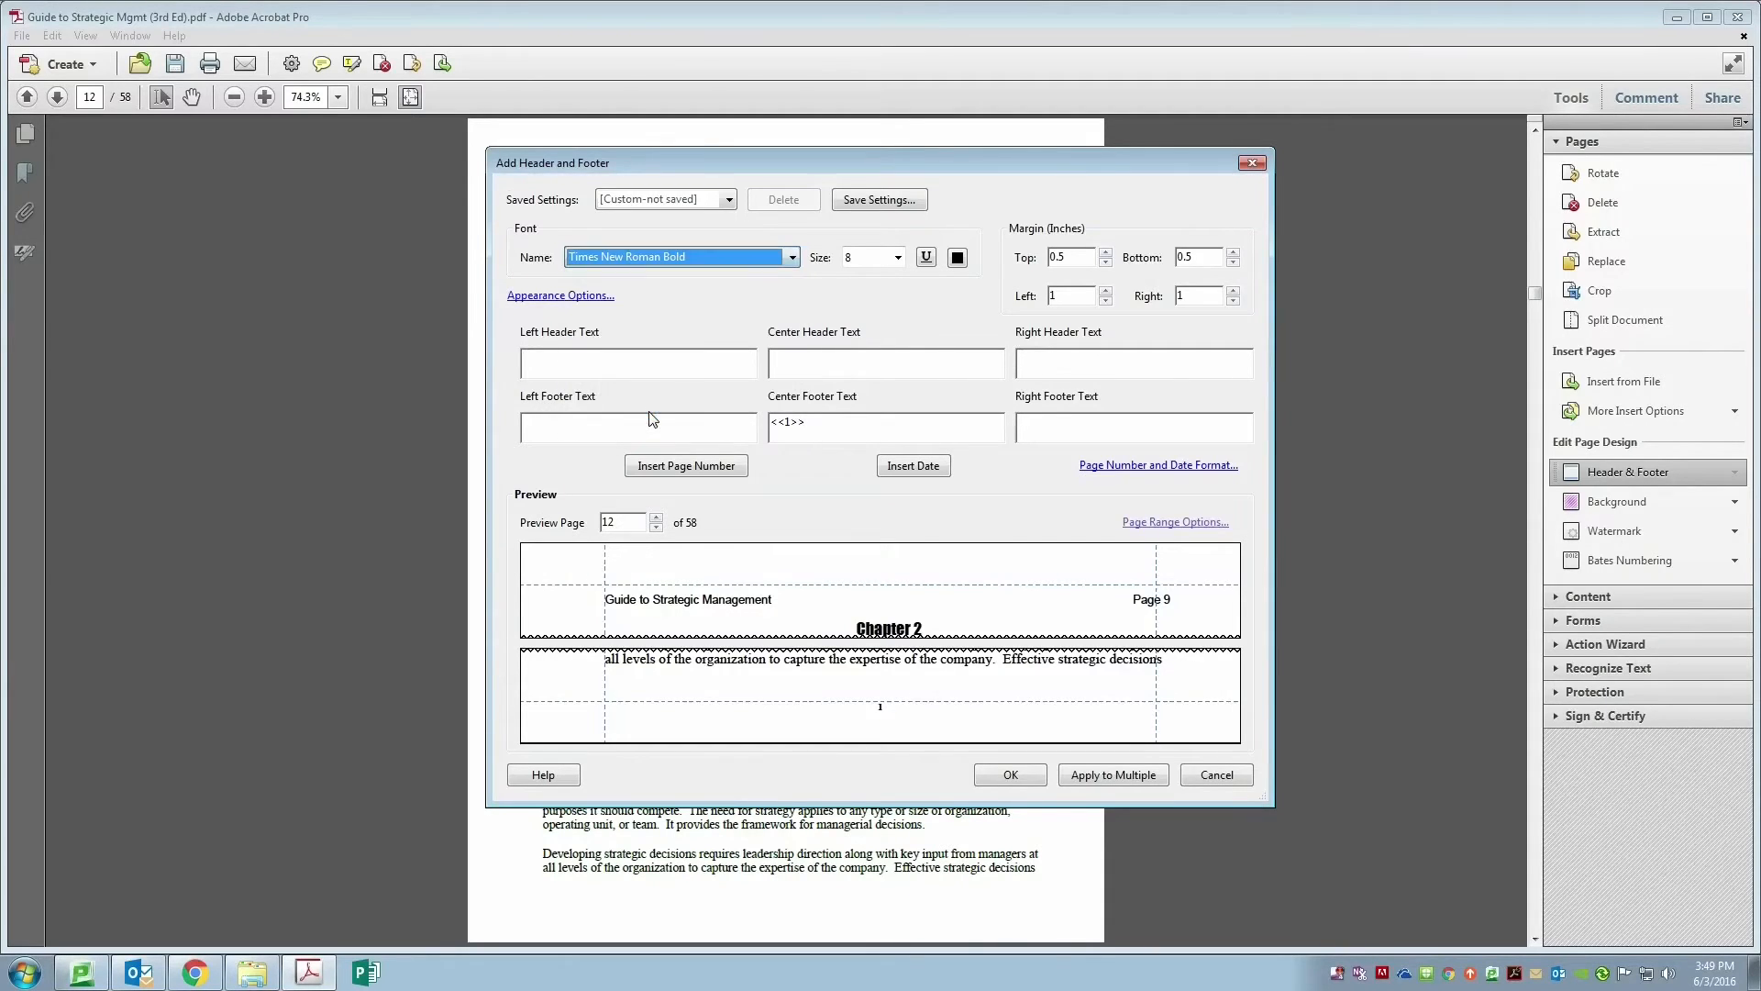
- Change the new footer's font to regular Times New Roman and set its size to 12
click(670, 256)
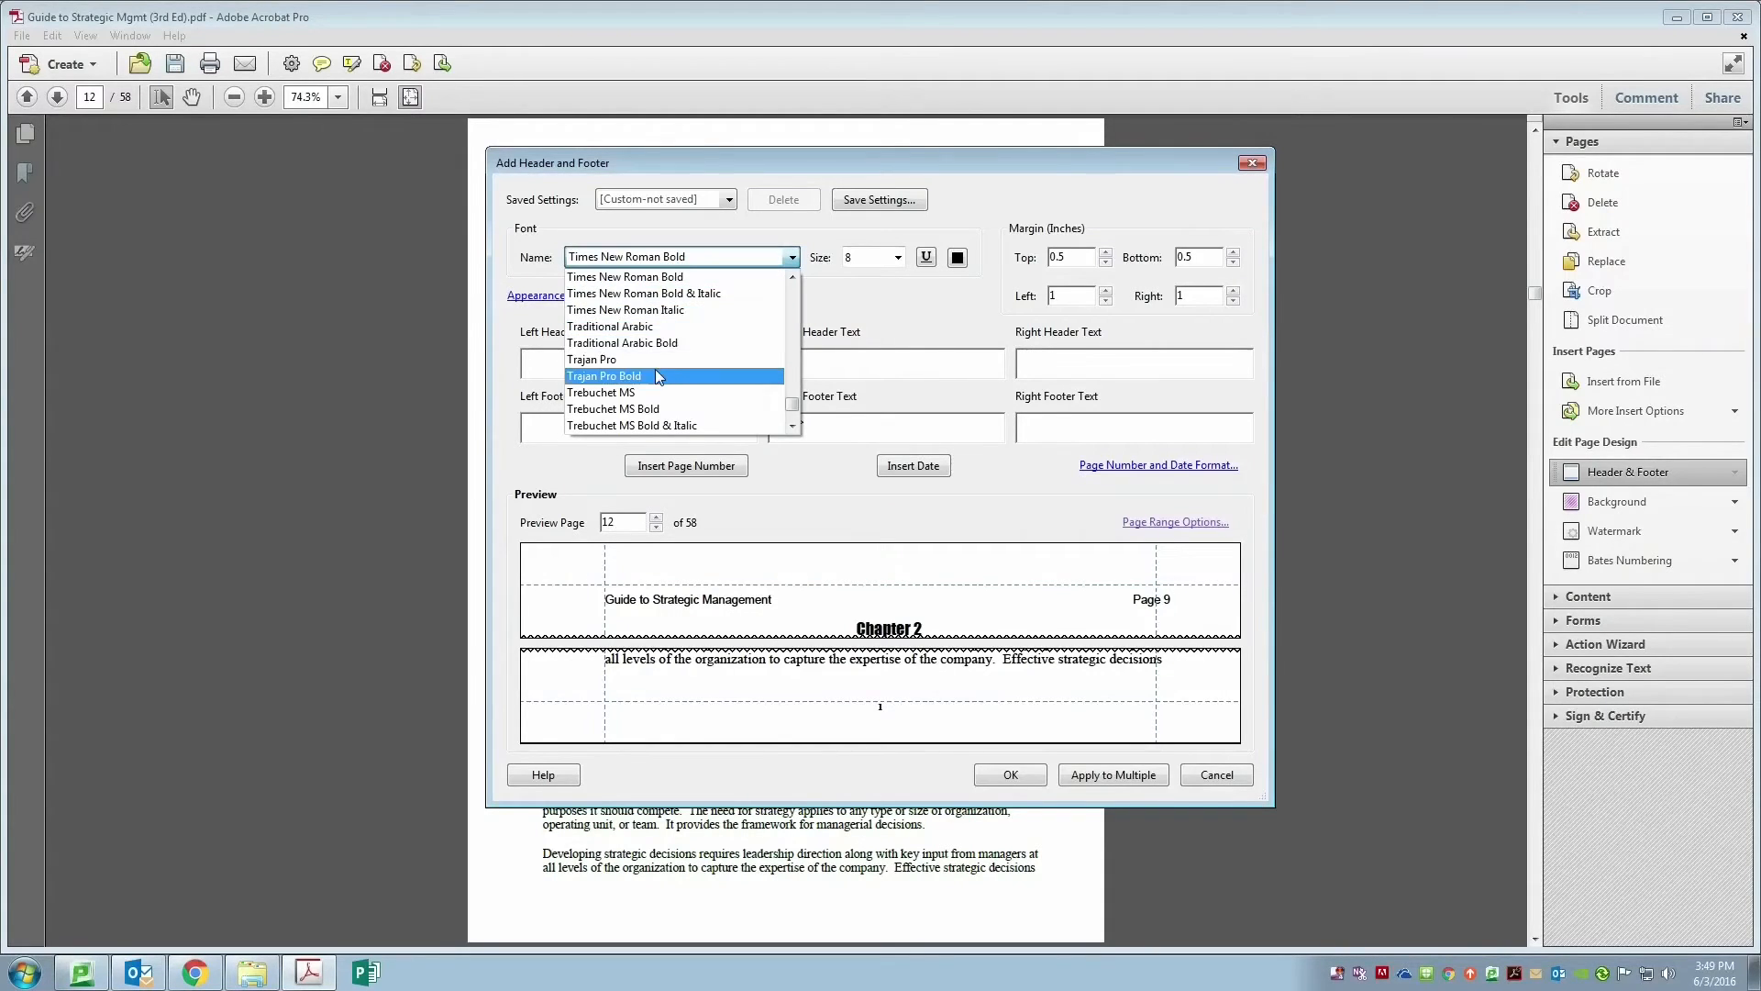
scroll(671, 305, up, 1)
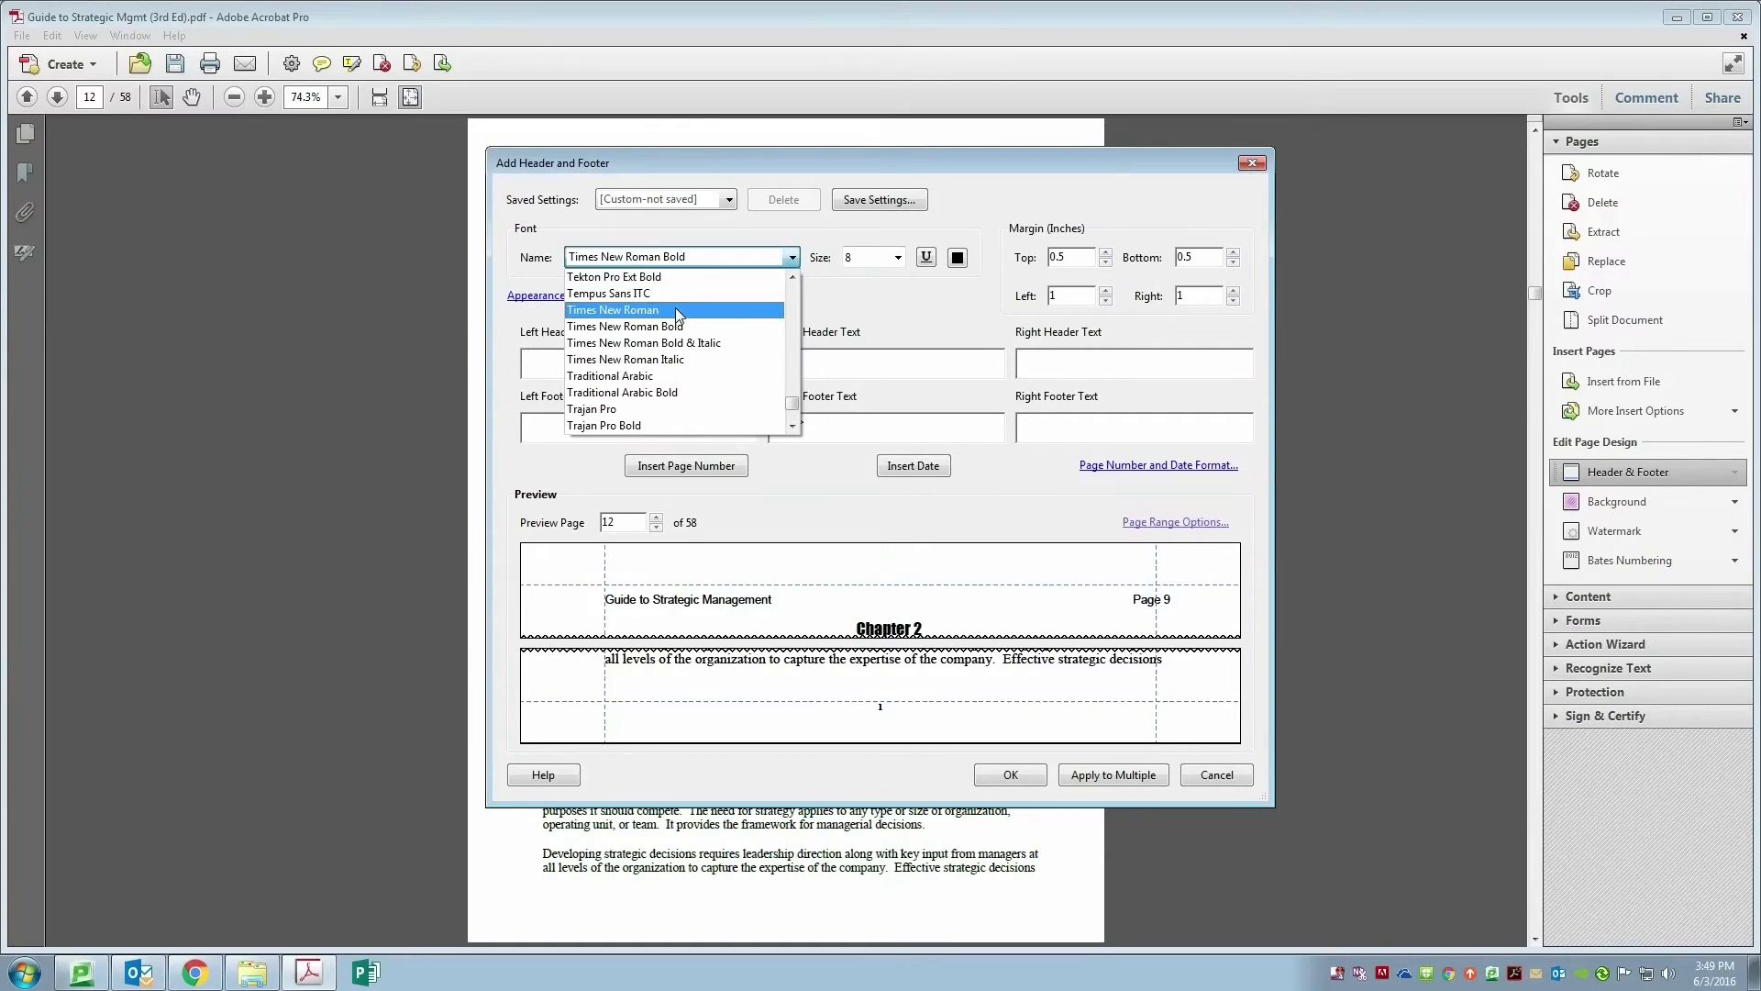
click(677, 309)
click(897, 257)
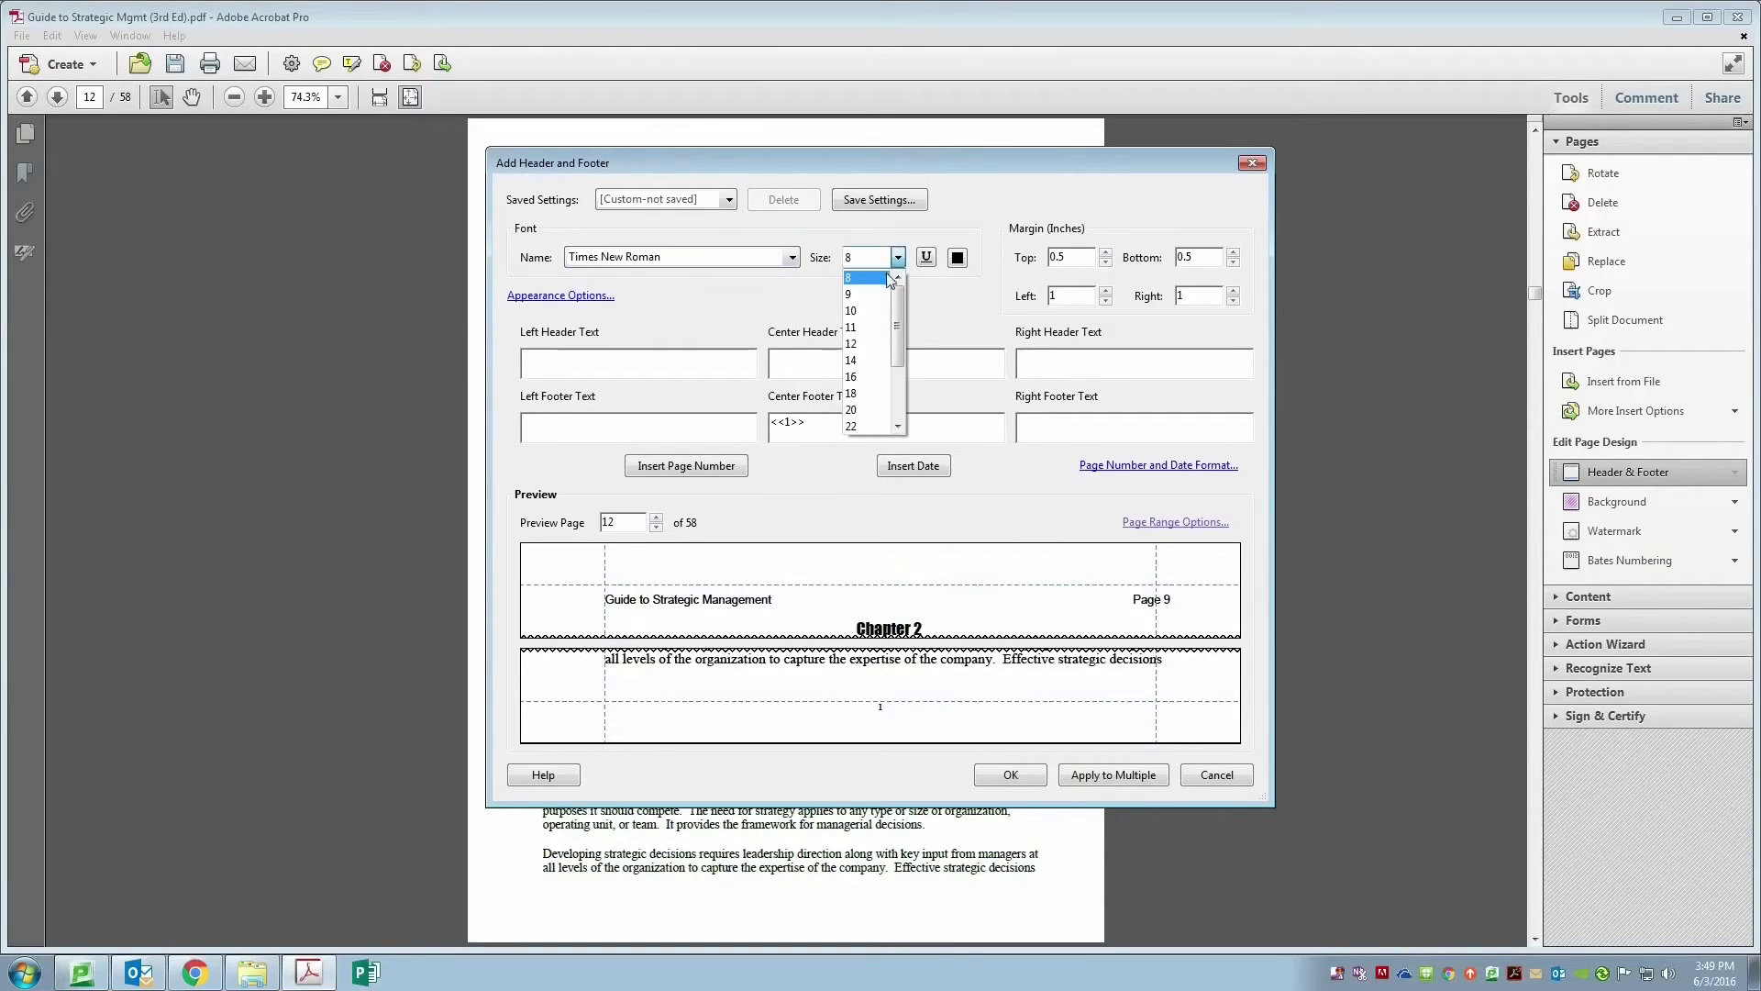
click(880, 343)
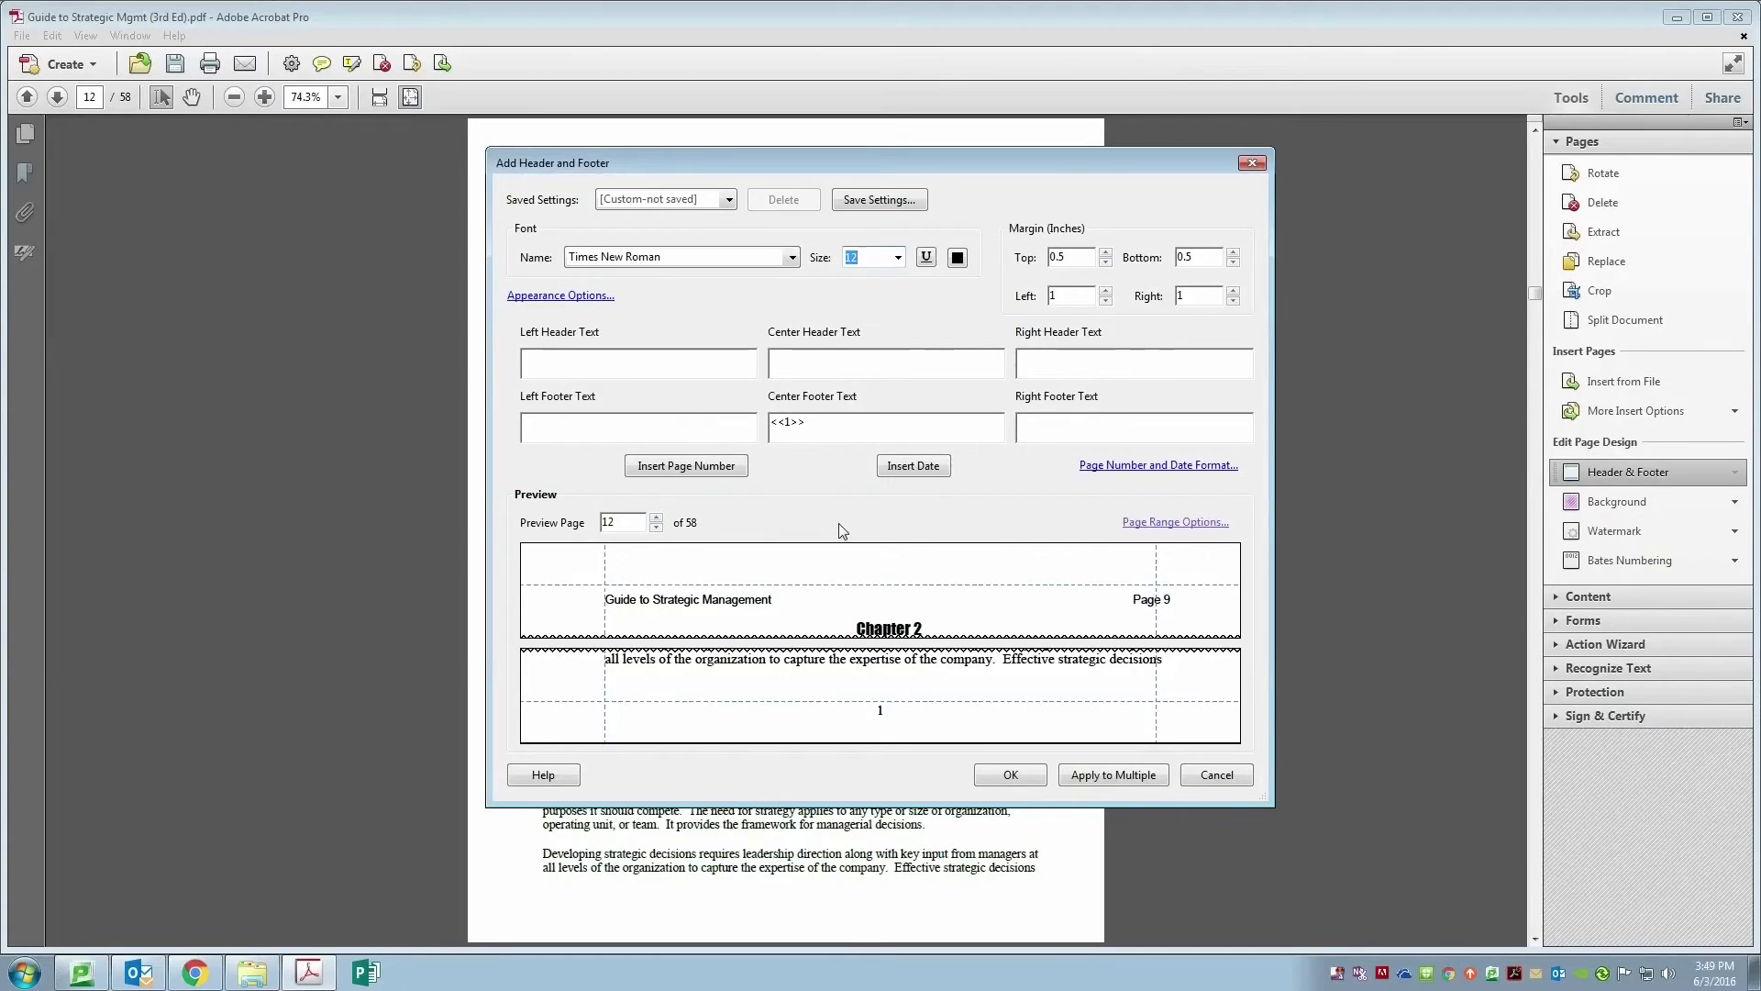
- Prefix the center footer's page number with "2." and apply the footer to the Chapter 2 pages
click(782, 424)
click(766, 428)
text(2.)
click(1010, 775)
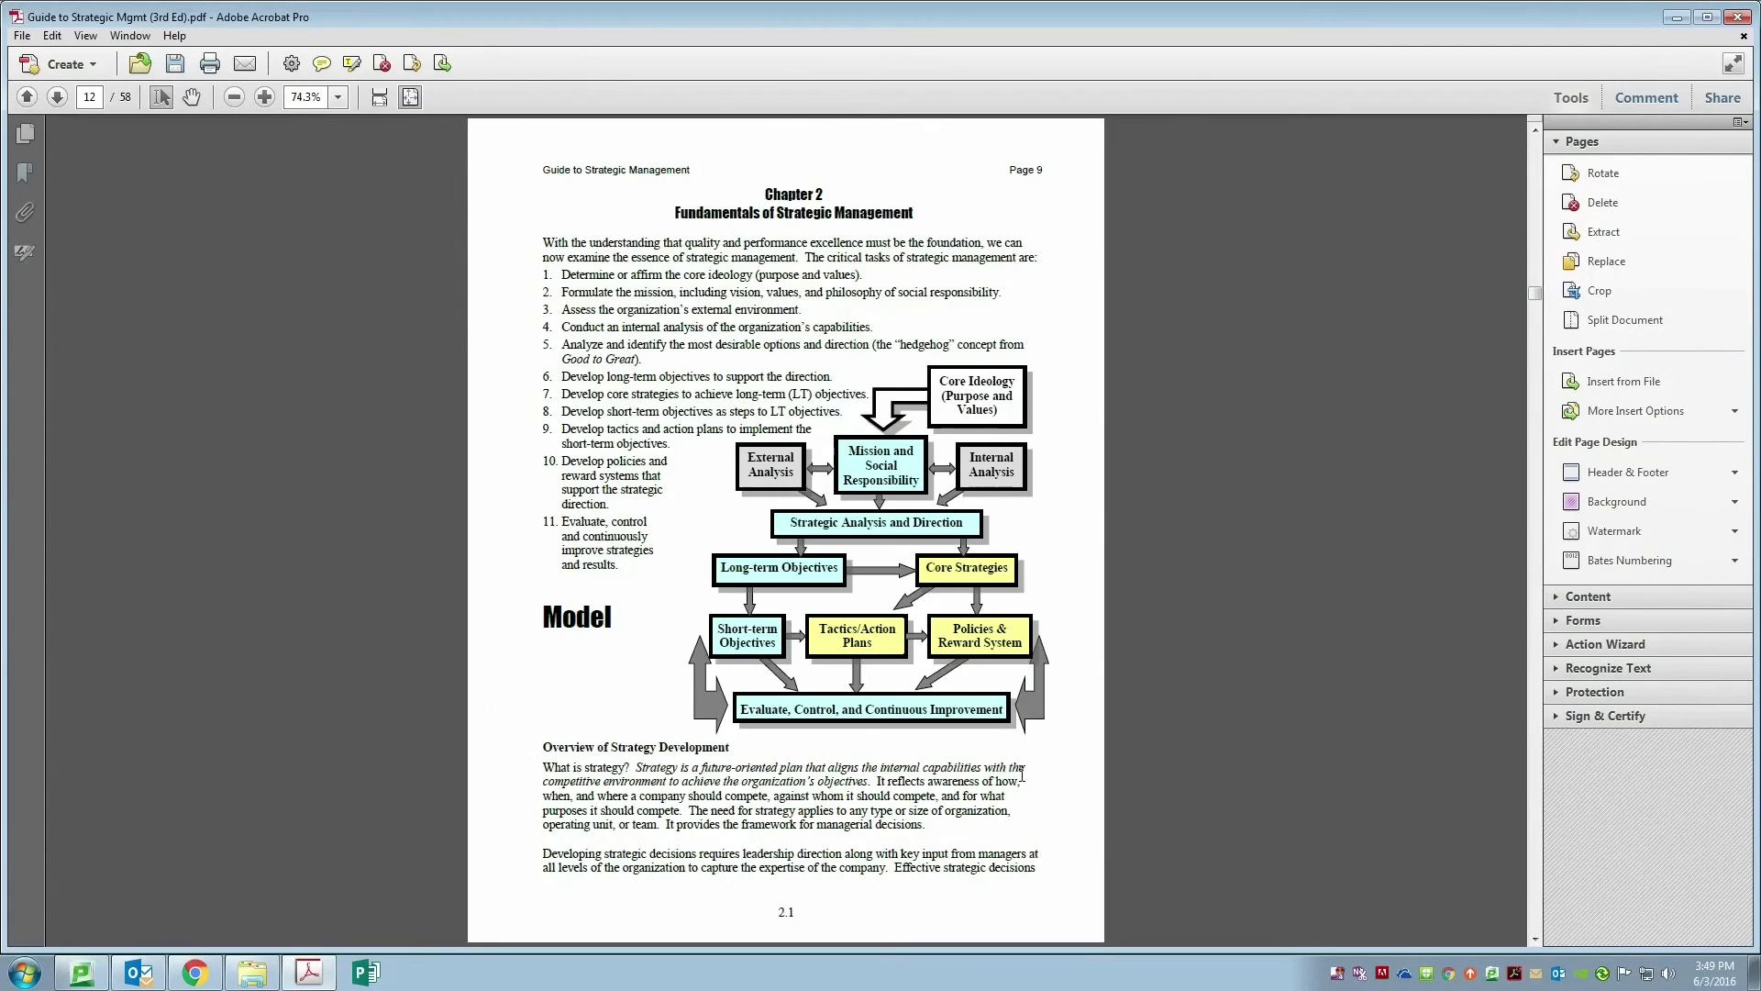
- Check the numbering through Chapter 2, and start another header and footer for Chapter 3 while keeping the existing ones
scroll(873, 830, down, 2)
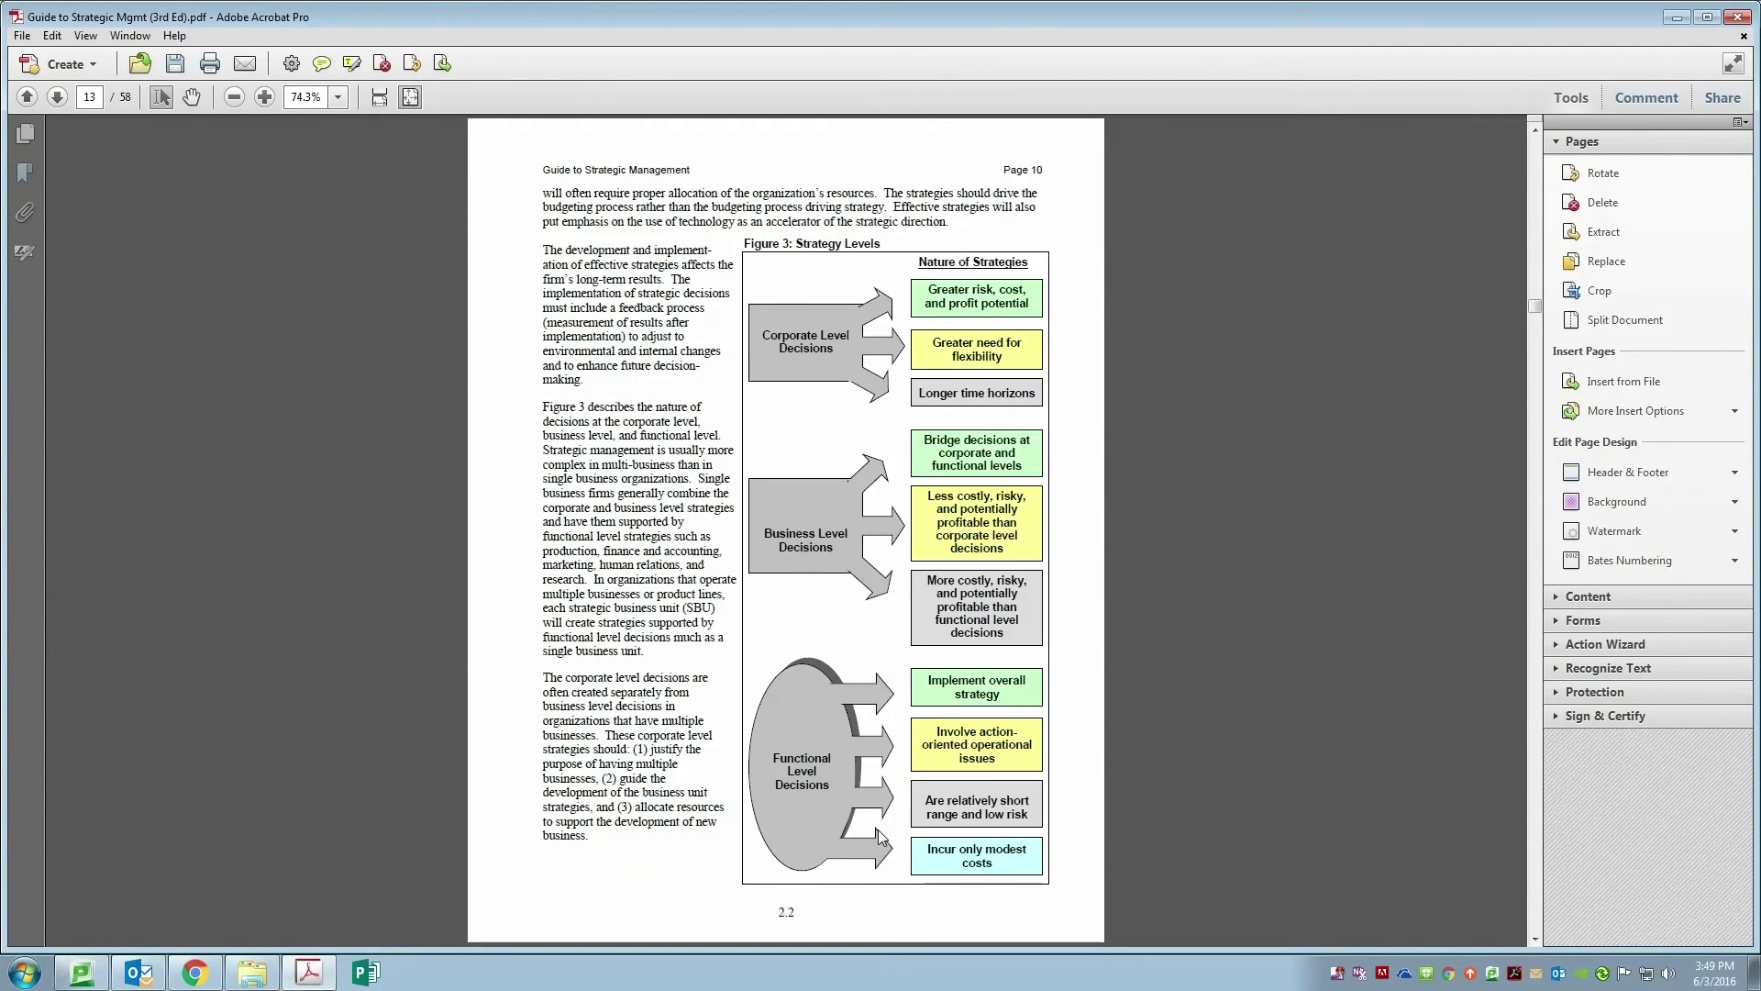
scroll(877, 830, down, 3)
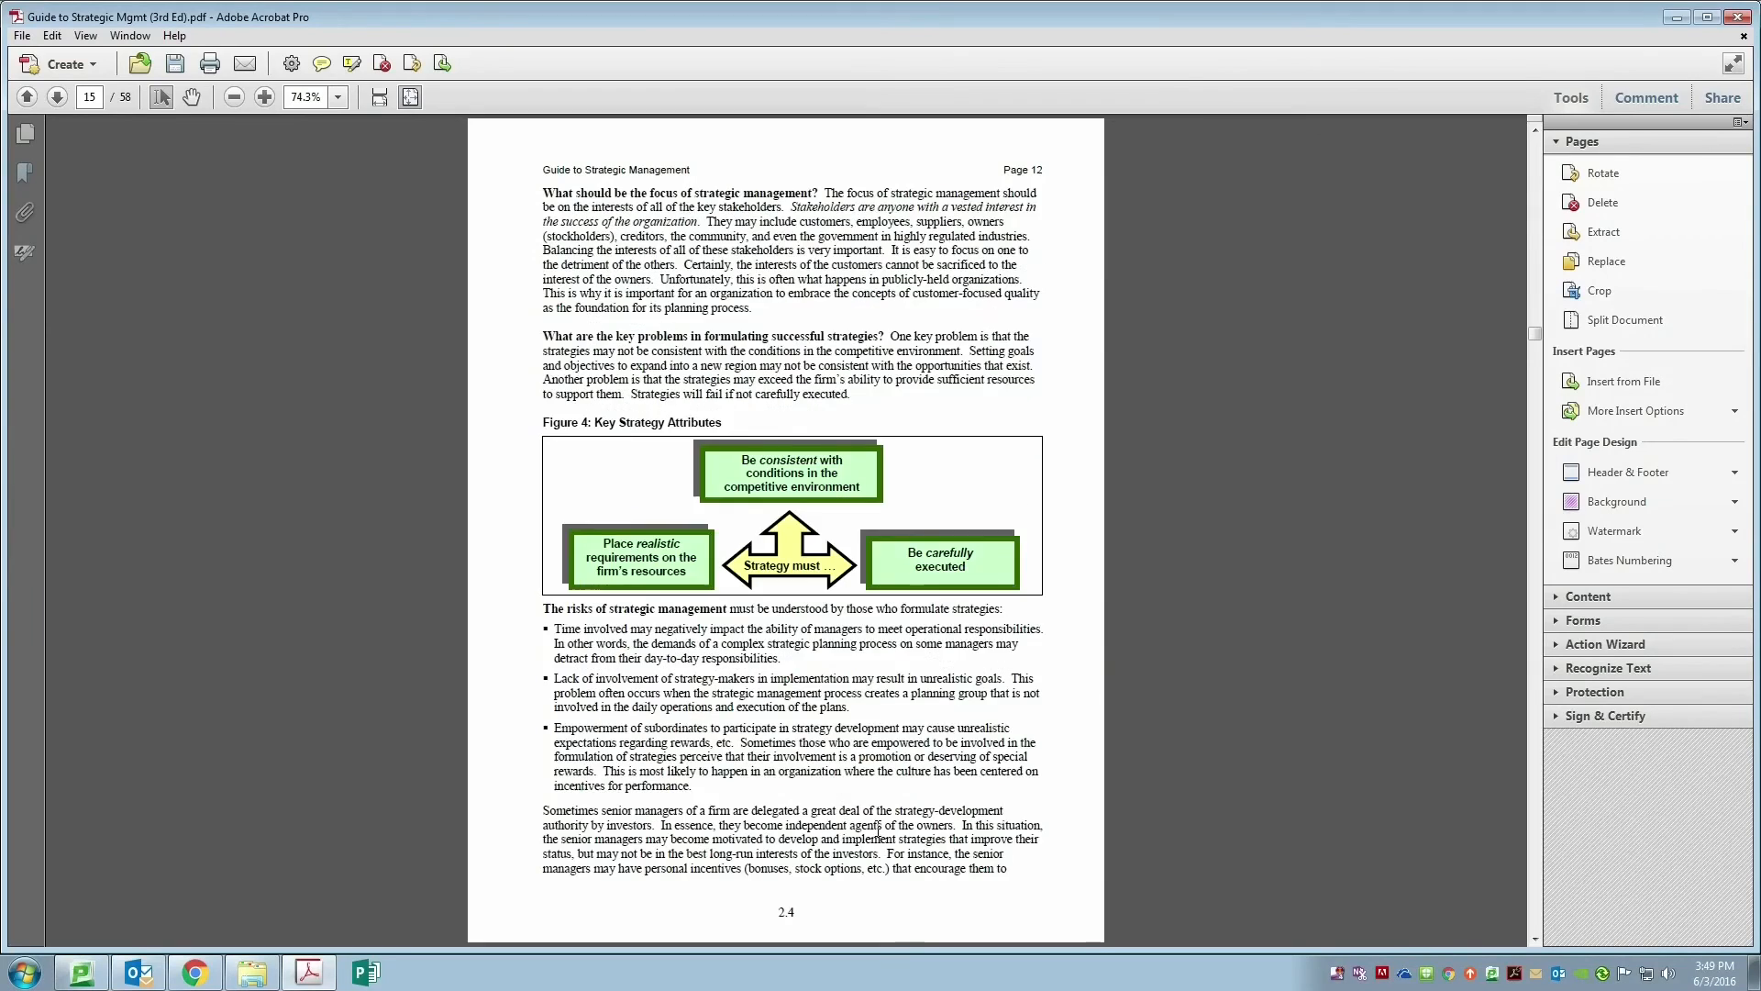
scroll(879, 830, down, 1)
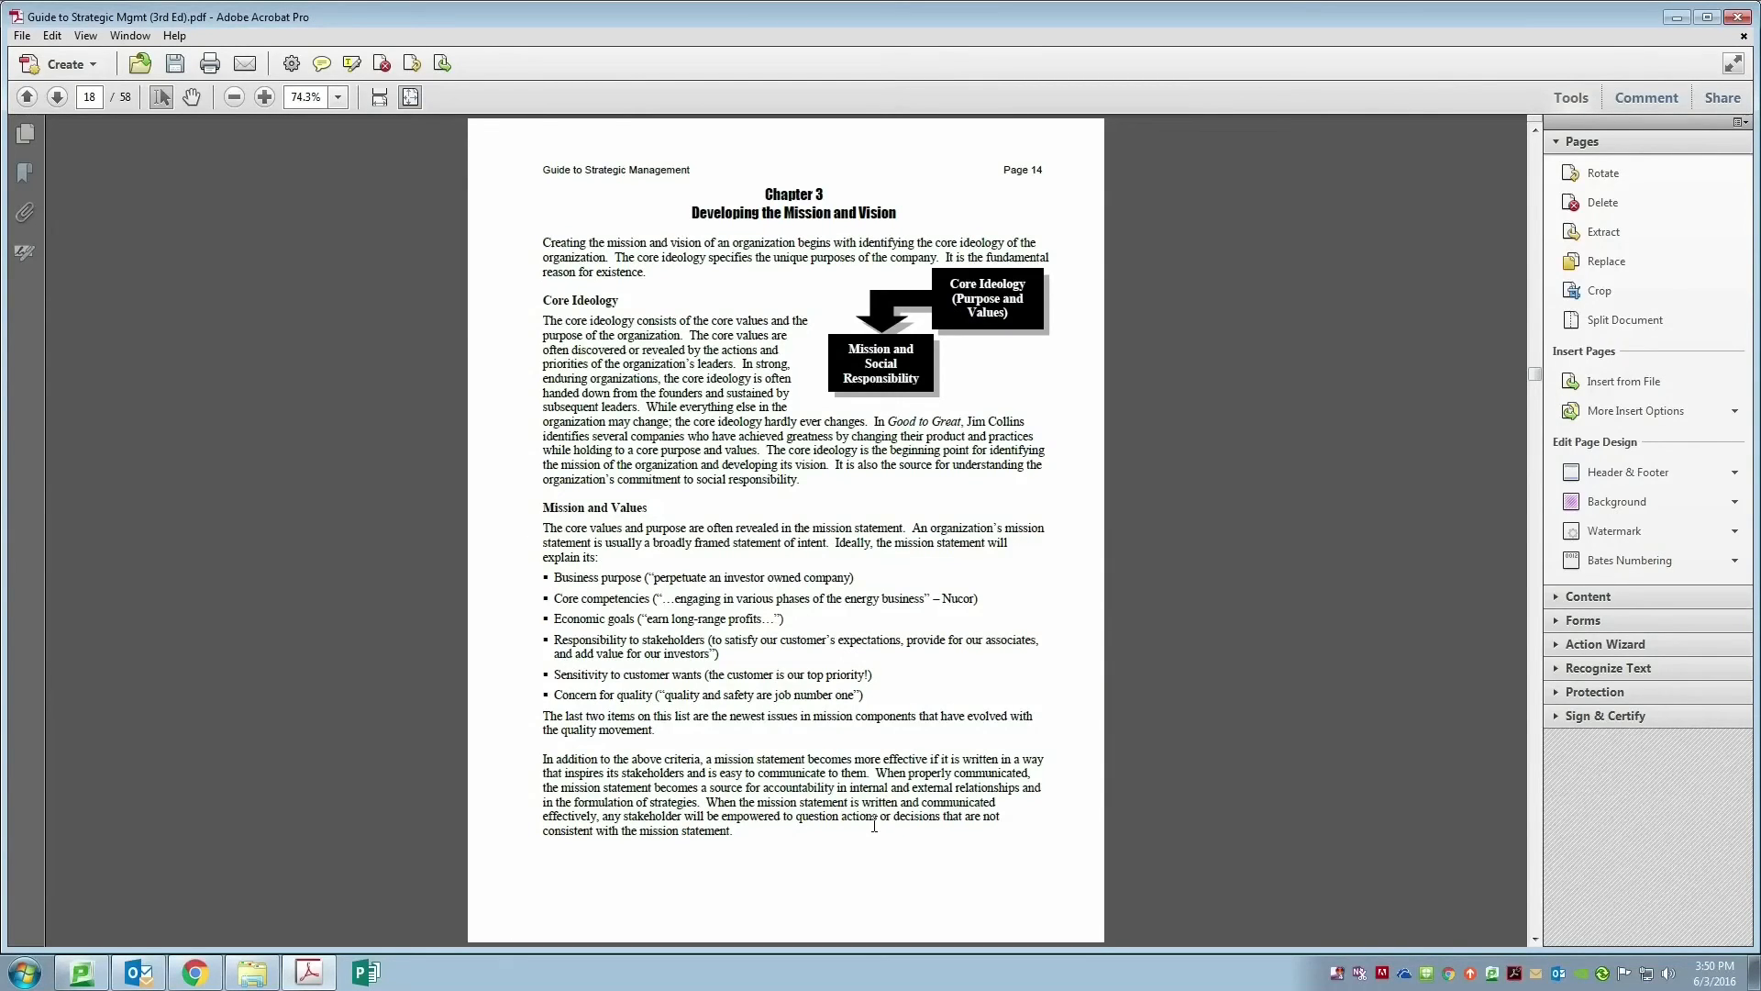
click(1617, 477)
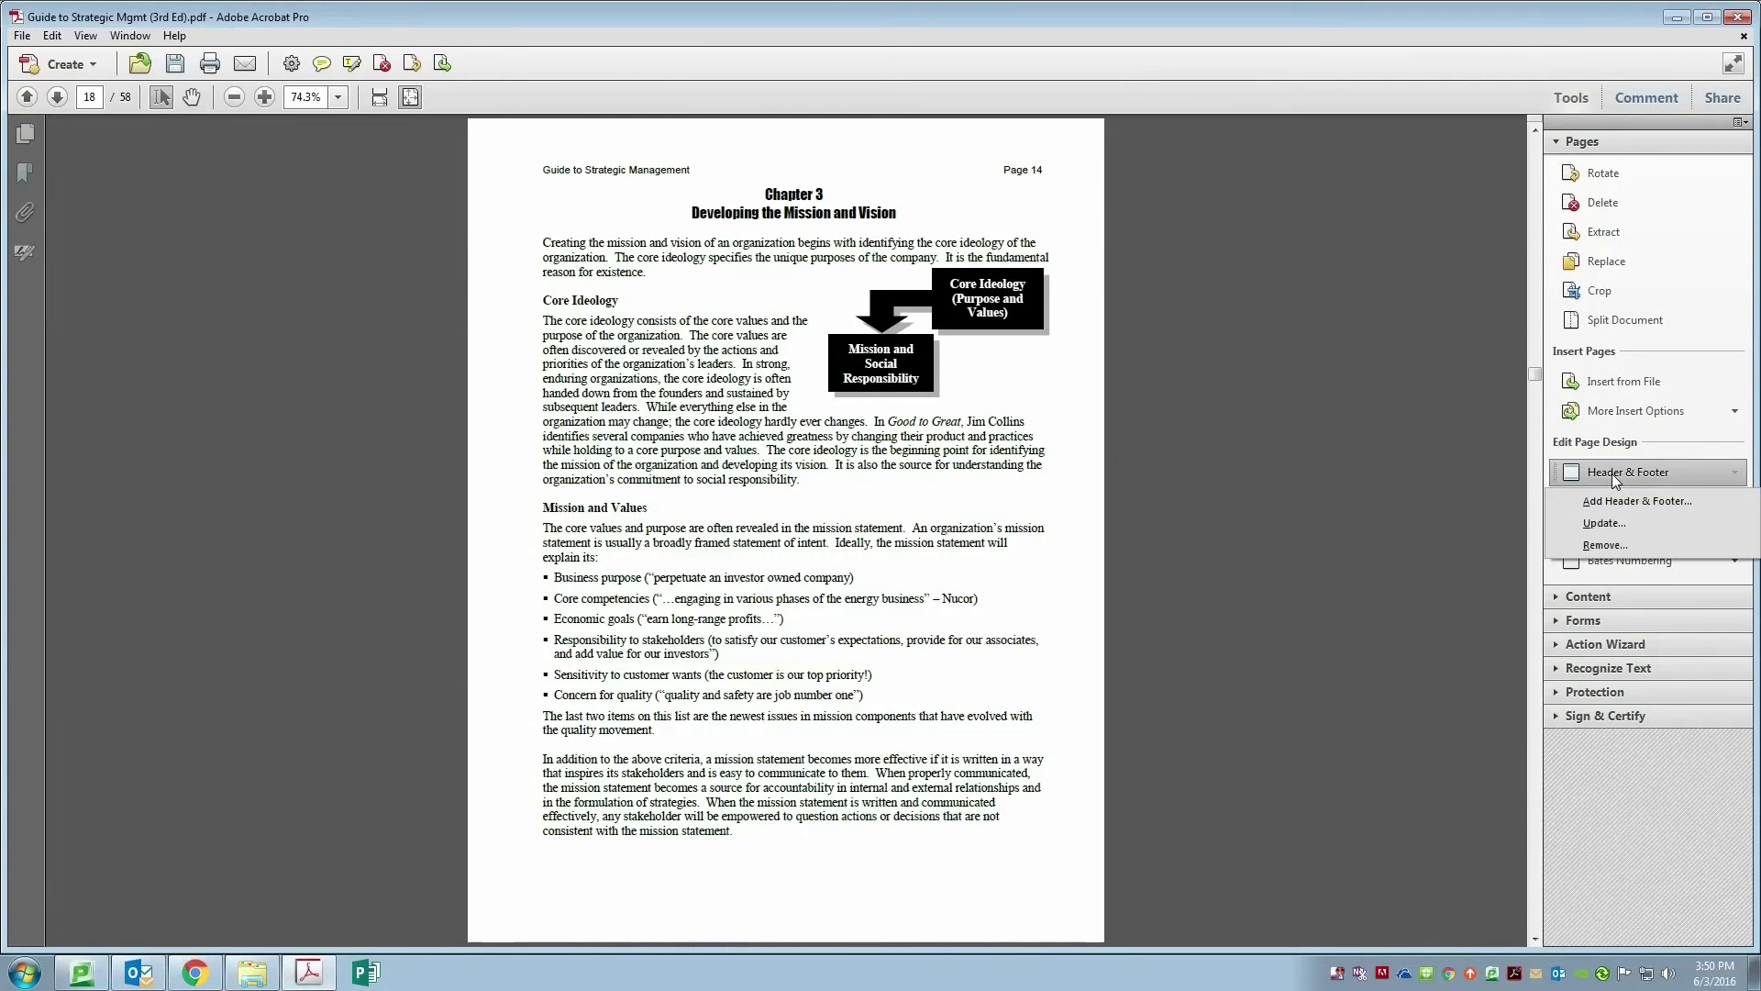
click(1615, 500)
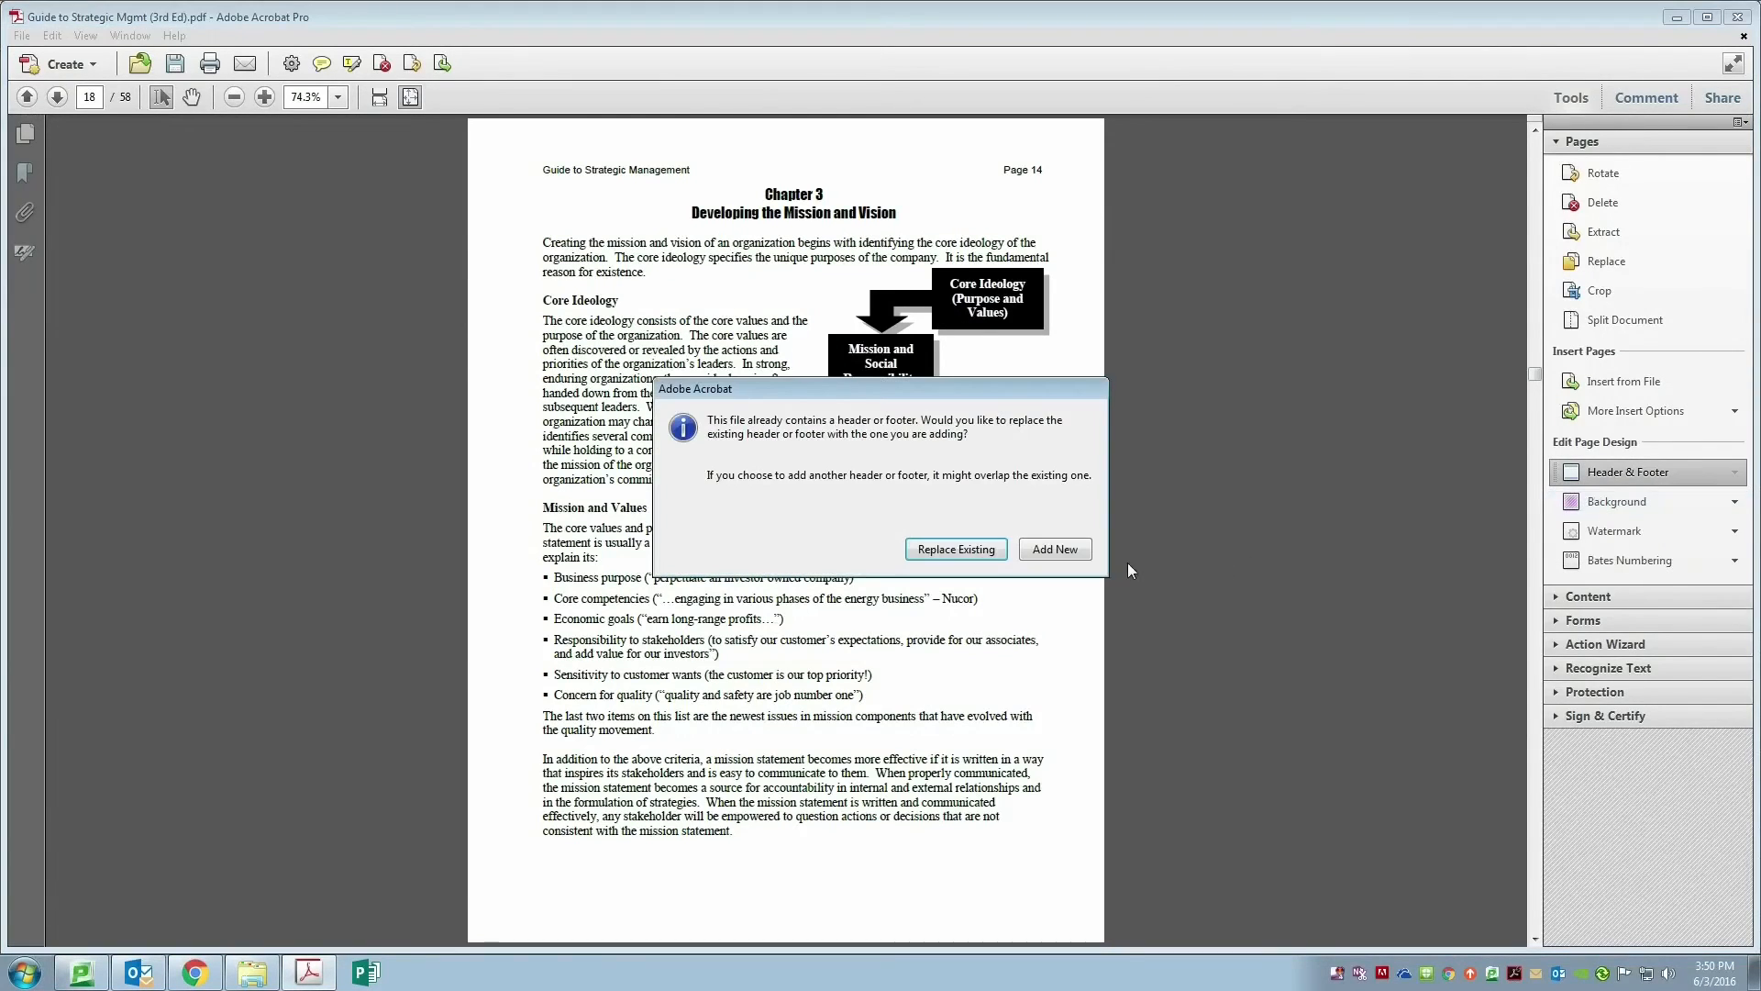
click(1071, 554)
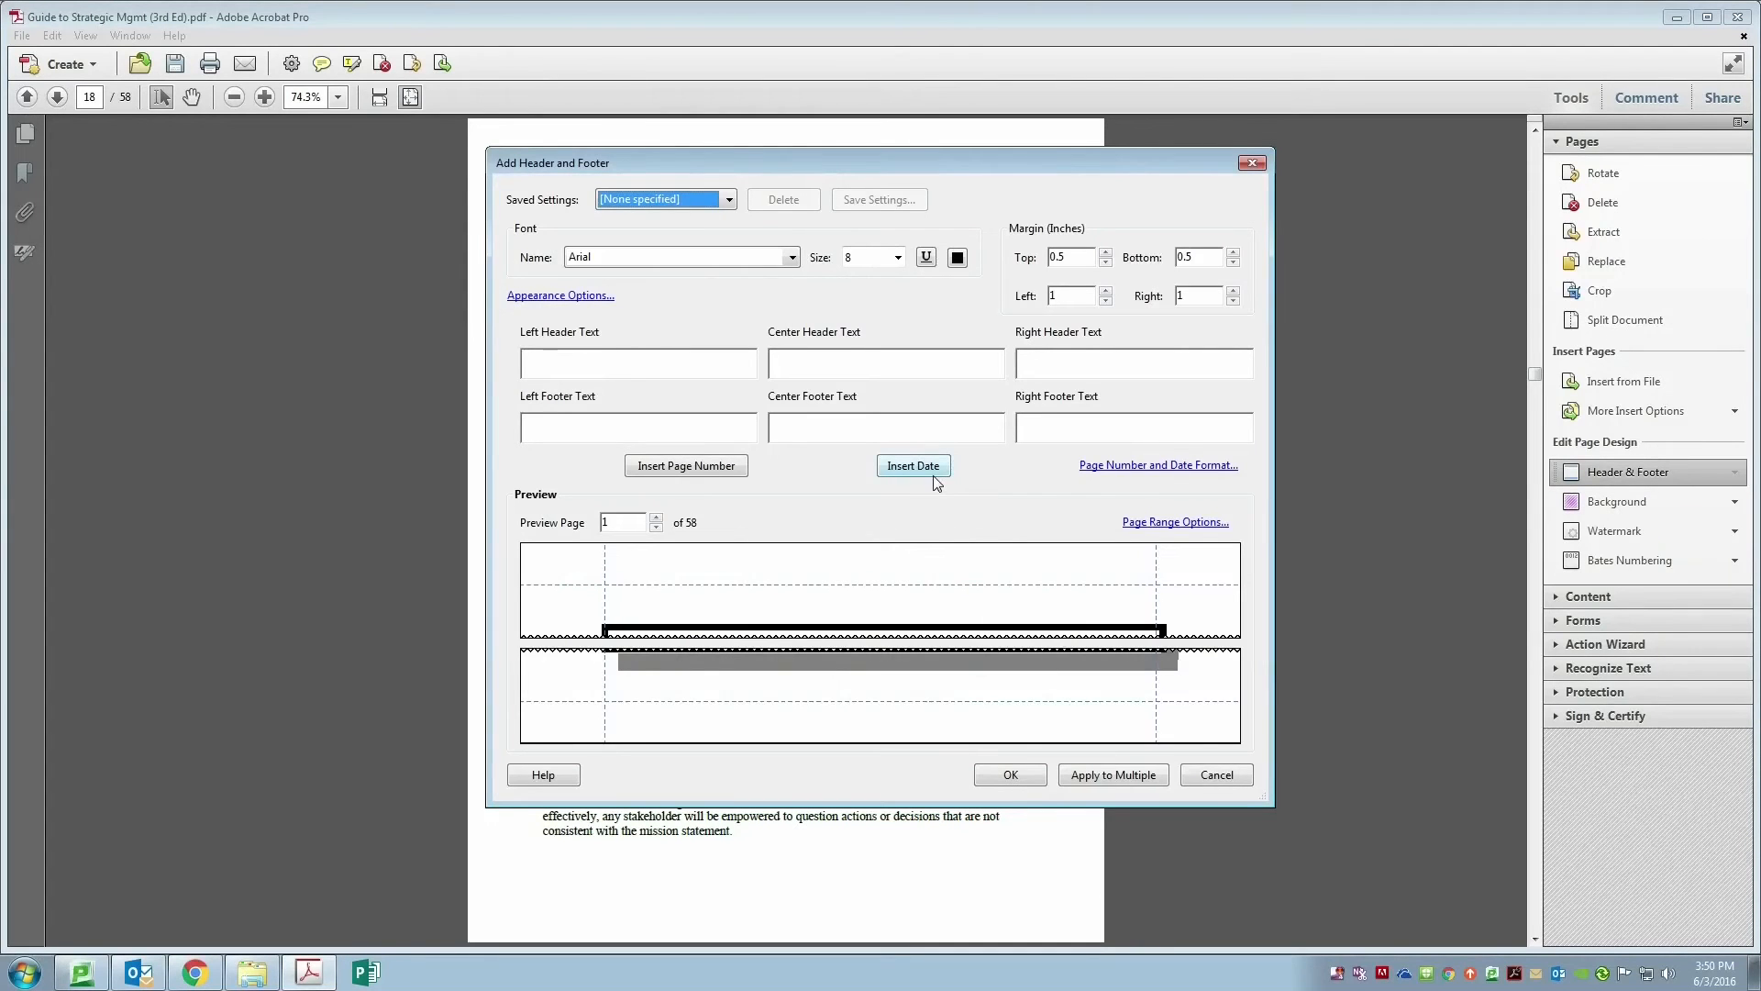